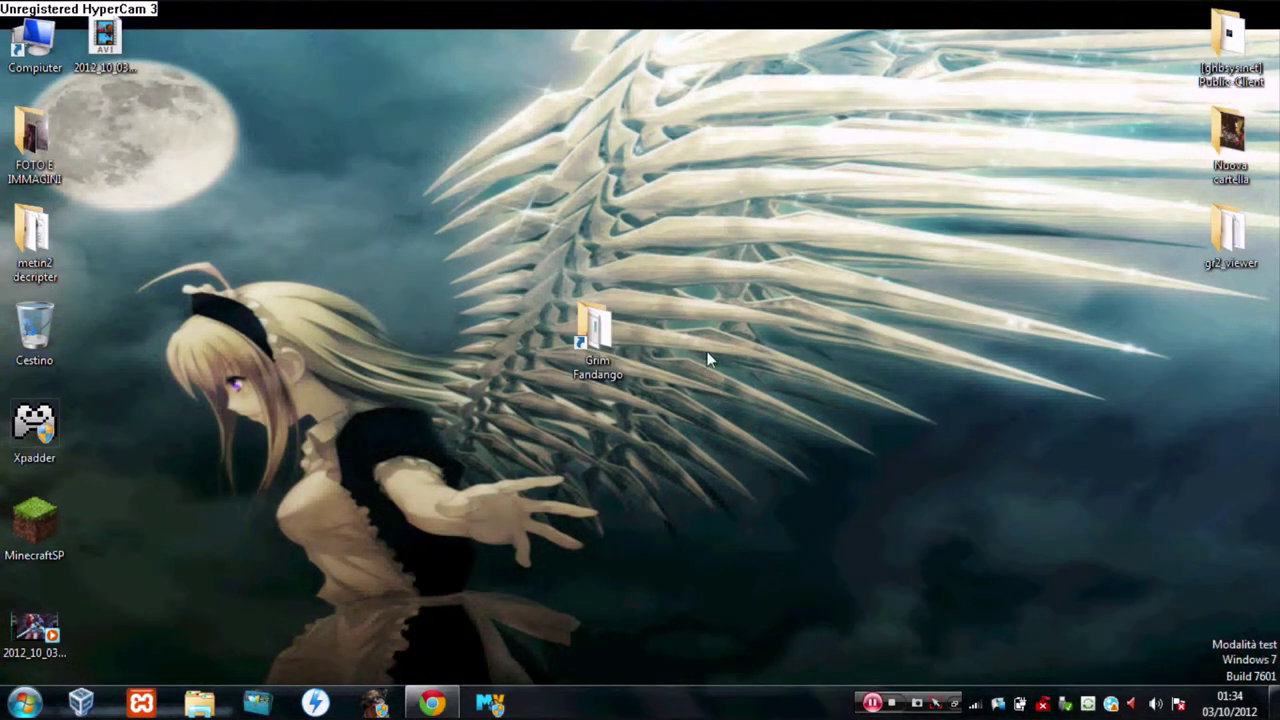
{"action": "double_click", "coordinate": [602, 305]}
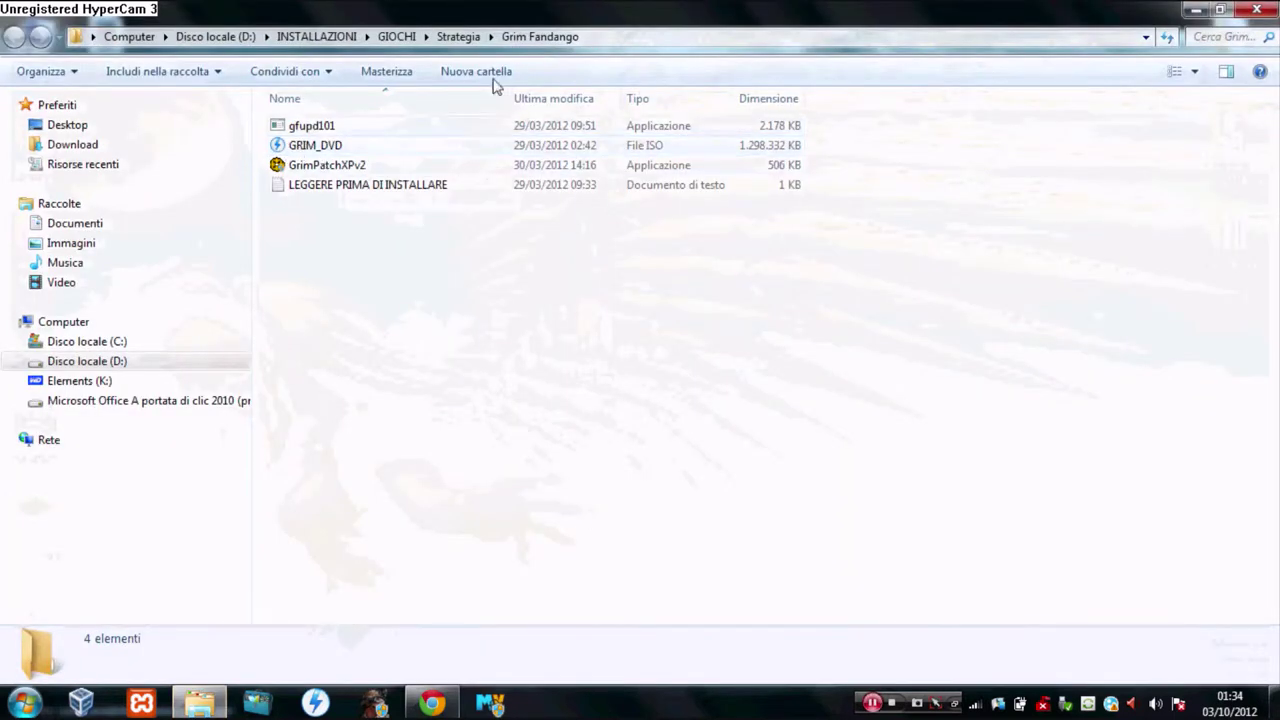
{"action": "left_click_drag", "start_coordinate": [495, 12], "coordinate": [629, 9]}
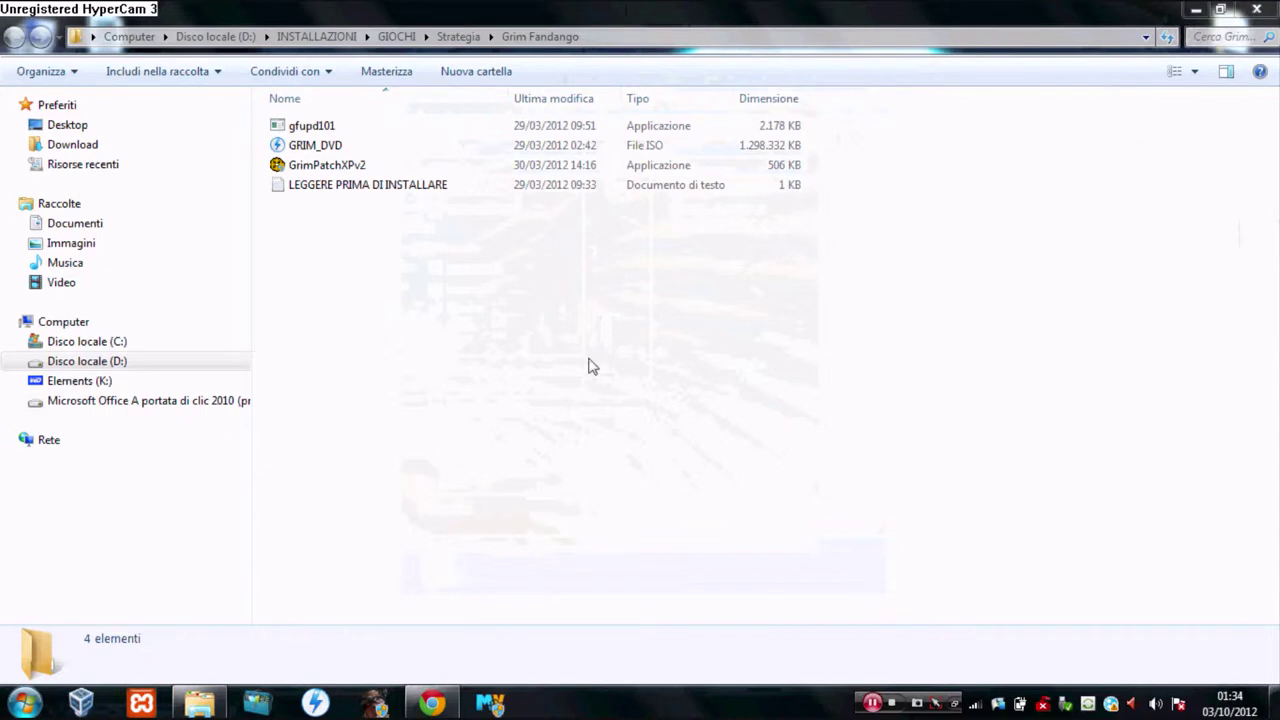
{"action": "left_click", "coordinate": [1256, 9]}
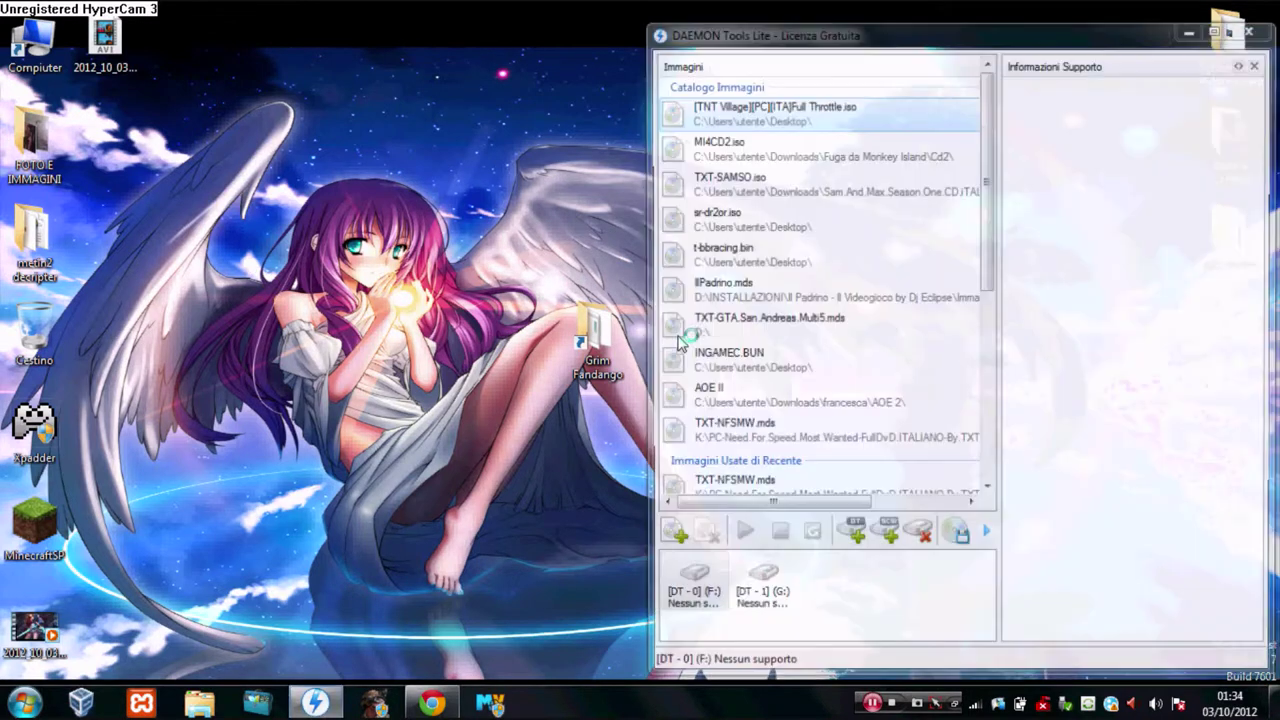
- Mount the GRIM_DVD ISO from the Grim Fandango folder on DAEMON Tools virtual drive F:, and close both windows
{"action": "double_click", "coordinate": [594, 335]}
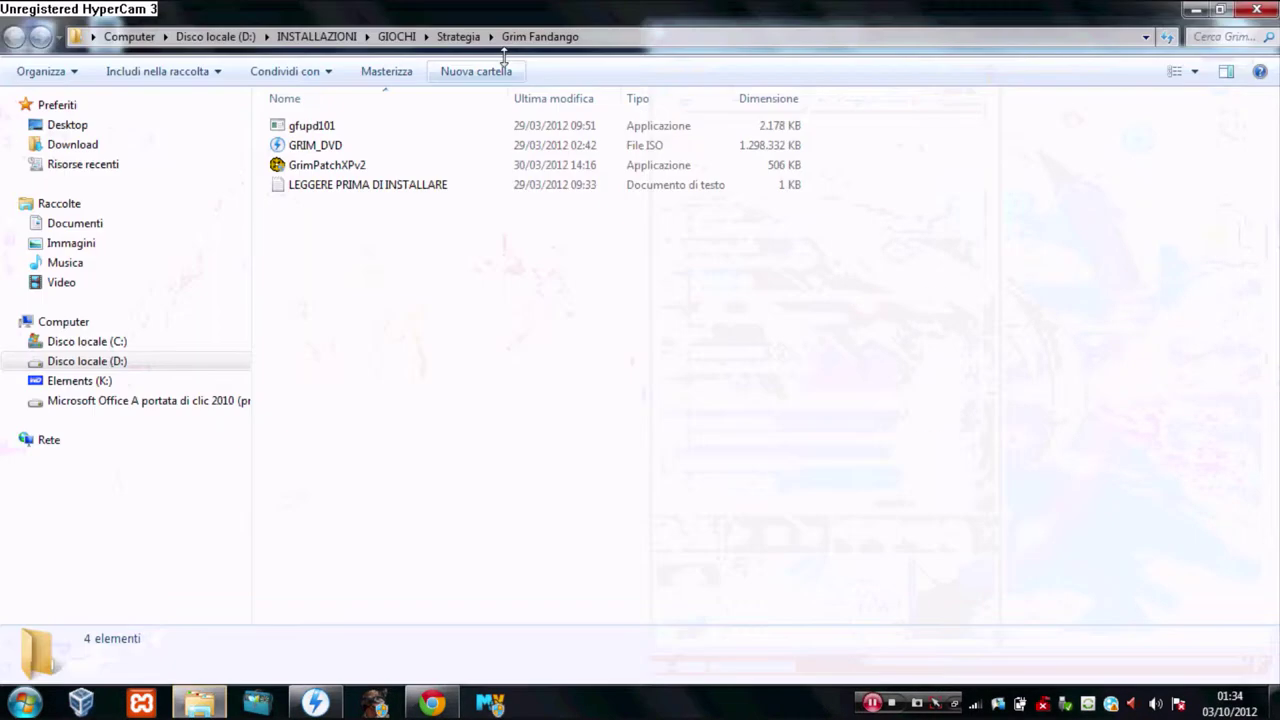
{"action": "key", "text": "super+Left"}
{"action": "left_click_drag", "start_coordinate": [327, 160], "coordinate": [700, 596]}
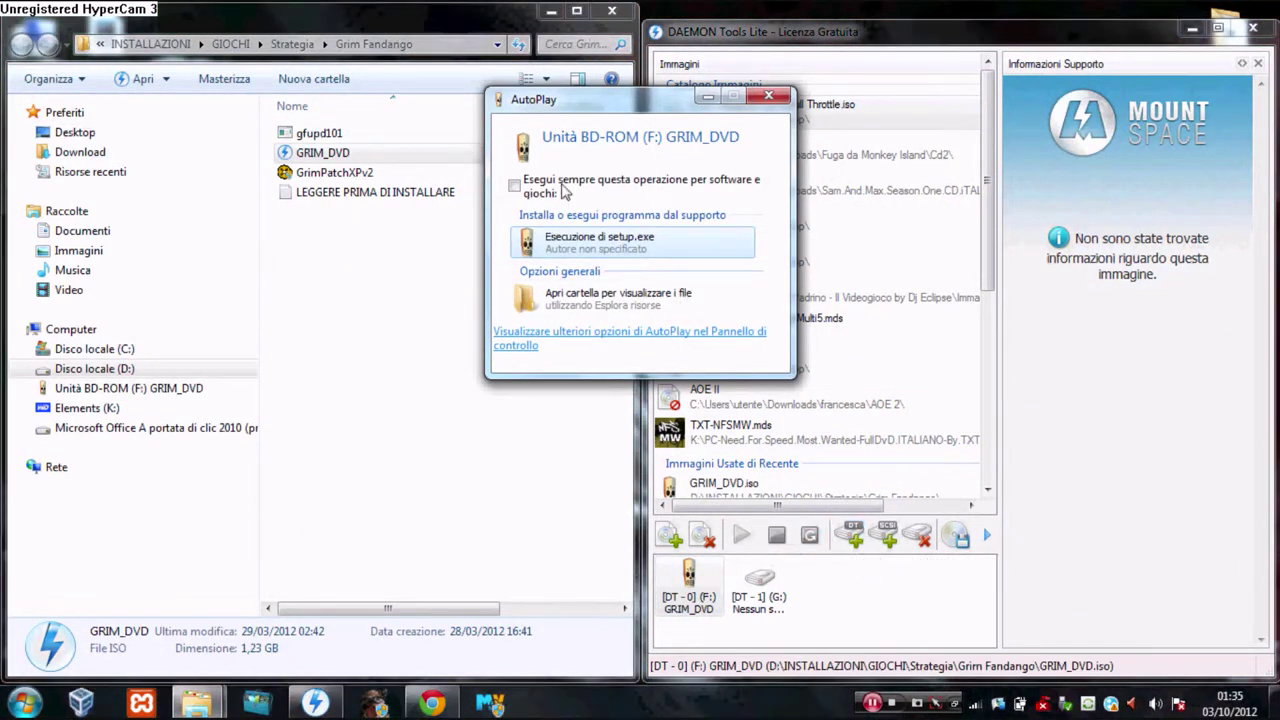
{"action": "left_click", "coordinate": [607, 11]}
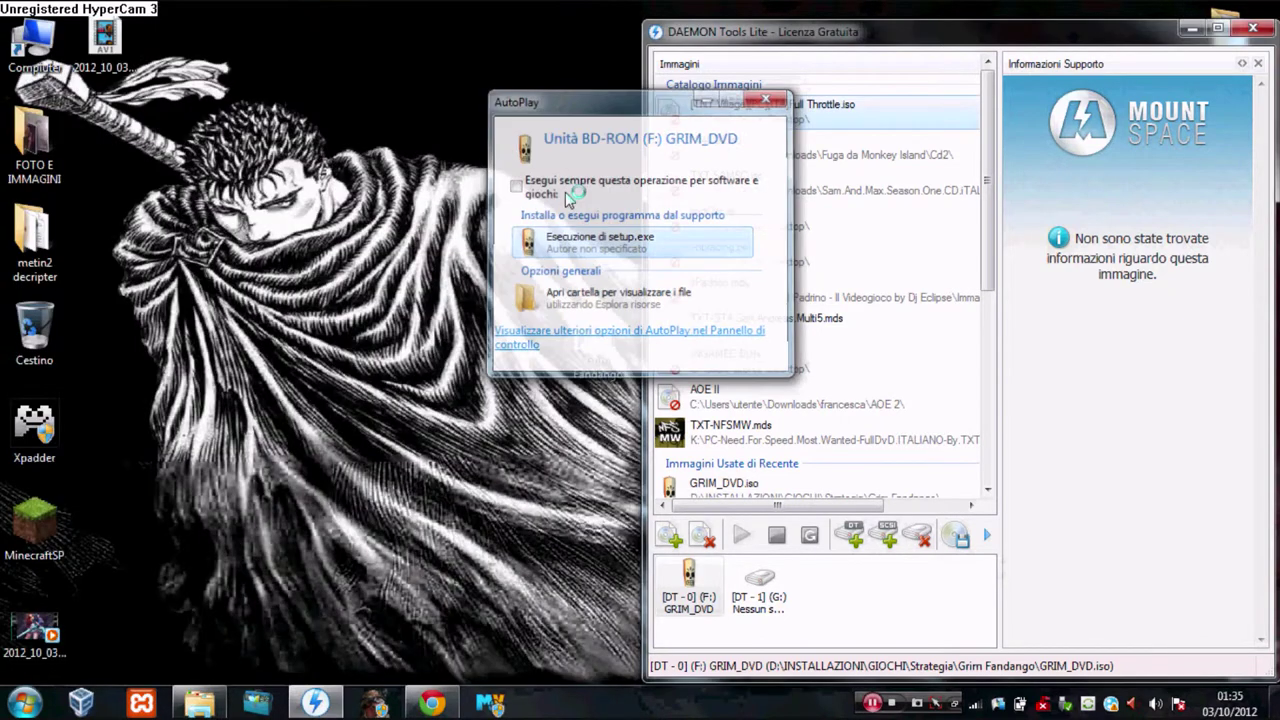
{"action": "left_click", "coordinate": [1262, 30]}
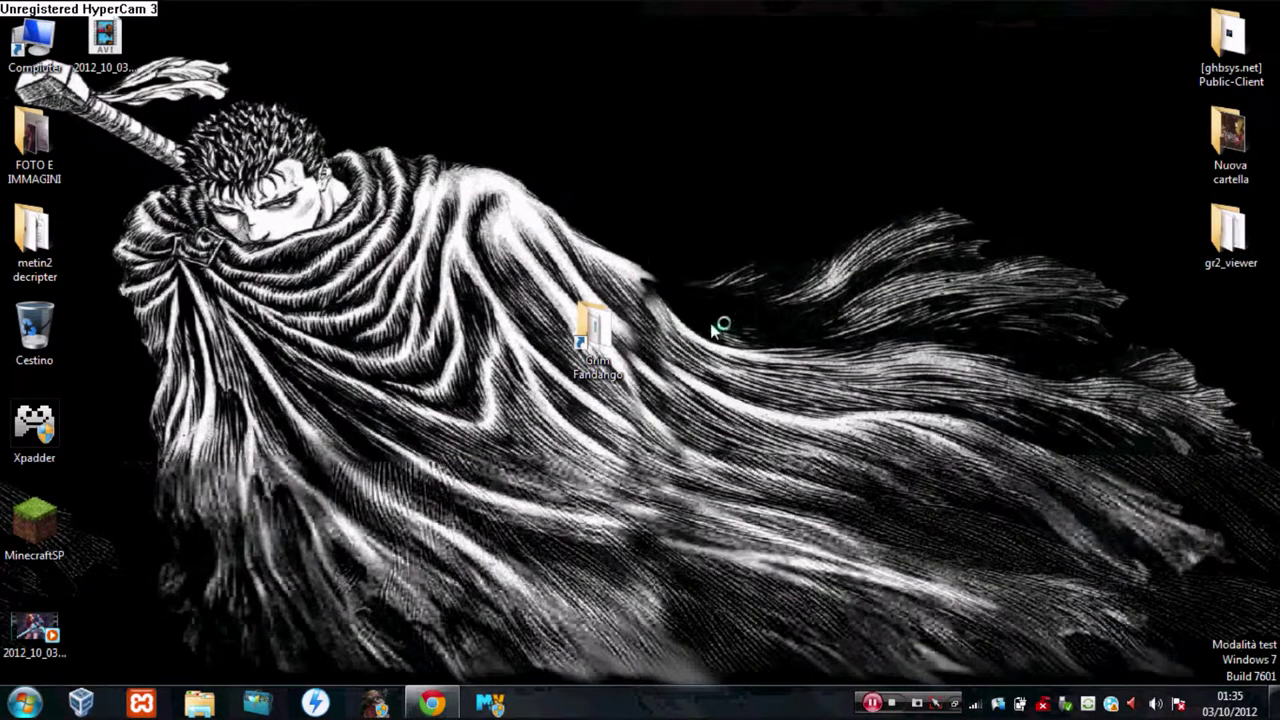
- Go through the Grim Fandango setup, accepting installation into the existing folder C:\Program Files (x86)\Lucasarts\Grim
{"action": "left_click", "coordinate": [740, 504]}
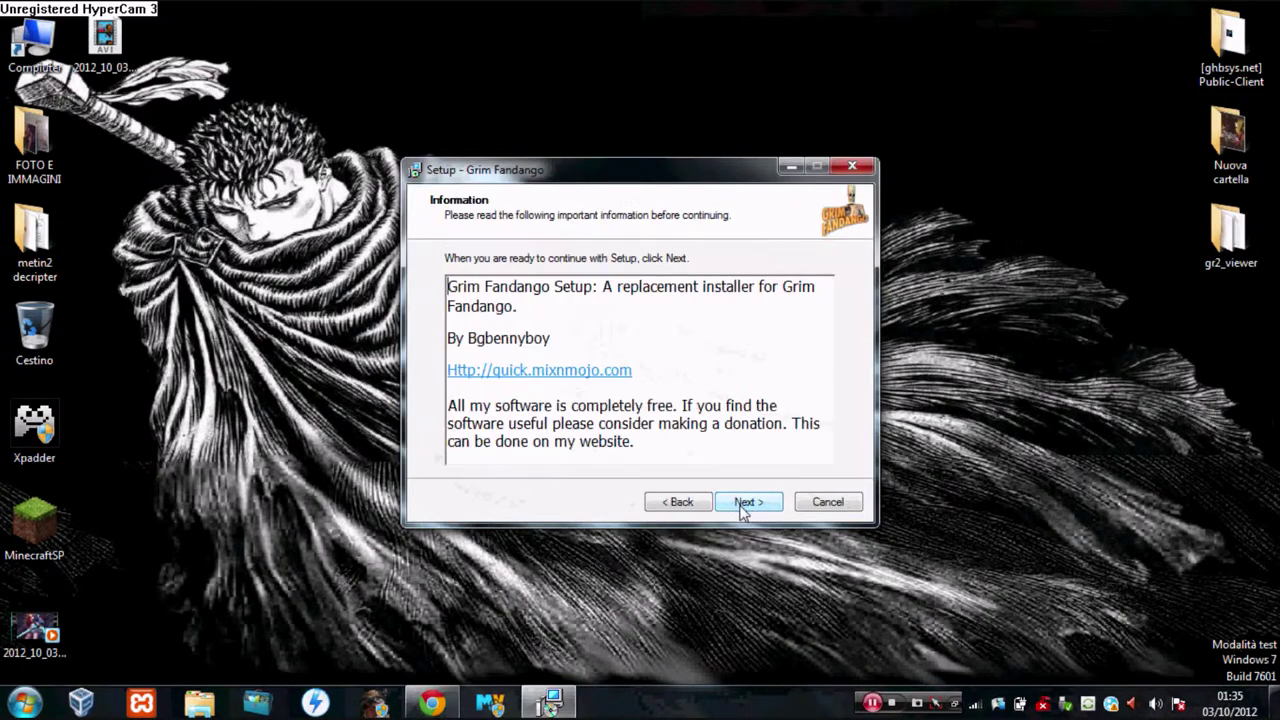
{"action": "left_click", "coordinate": [742, 505]}
{"action": "left_click", "coordinate": [740, 510]}
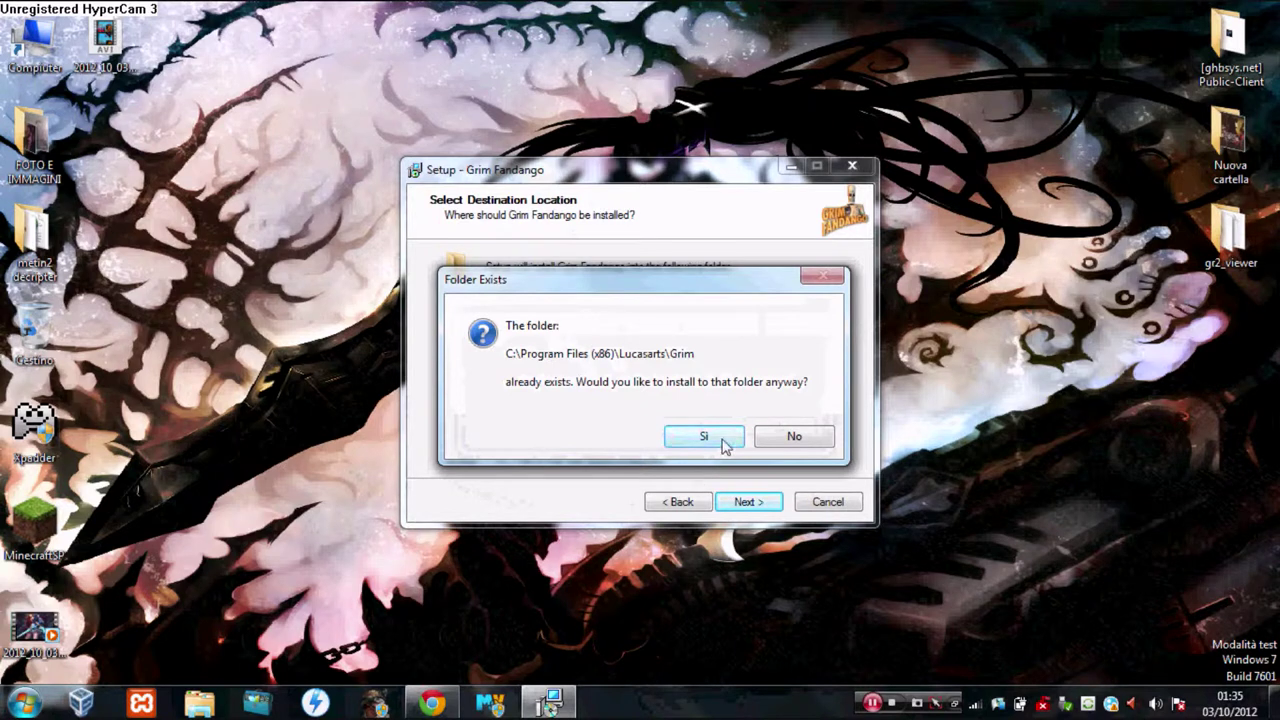
{"action": "left_click", "coordinate": [720, 437]}
{"action": "left_click", "coordinate": [748, 503]}
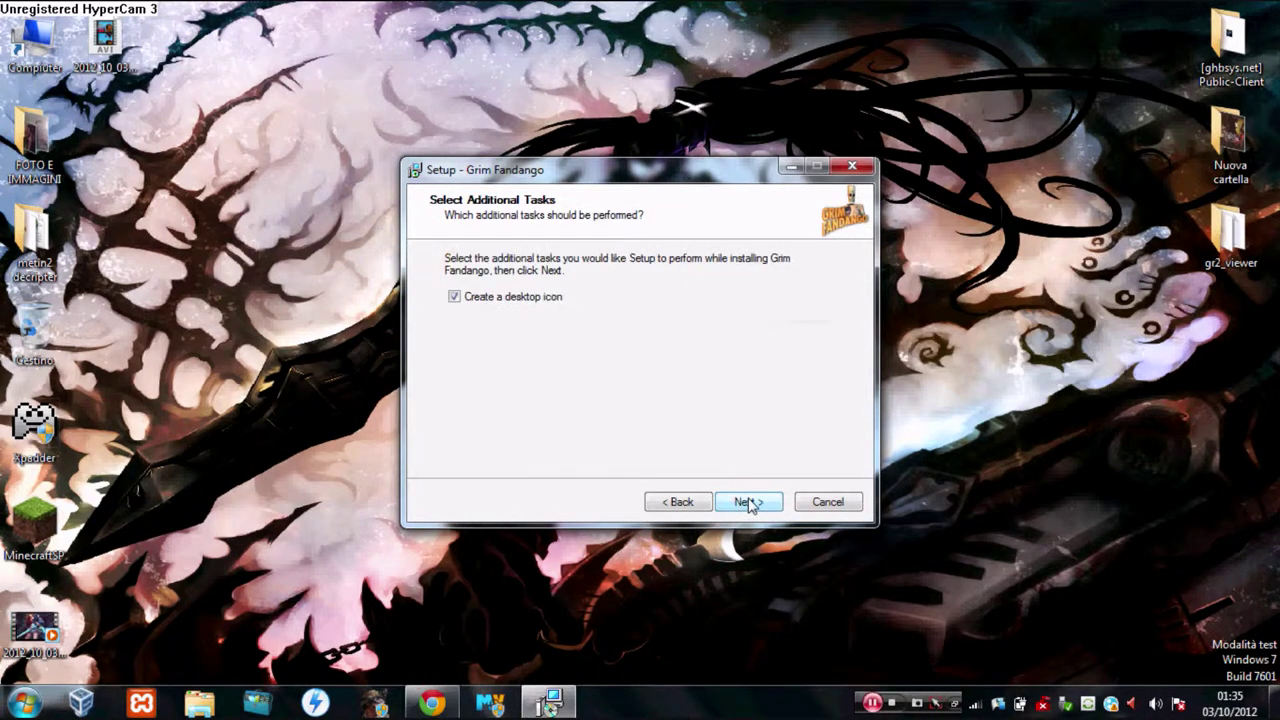
- Keep the desktop icon task selected, install Grim Fandango and finish the setup wizard
{"action": "left_click", "coordinate": [745, 502]}
{"action": "left_click", "coordinate": [750, 502]}
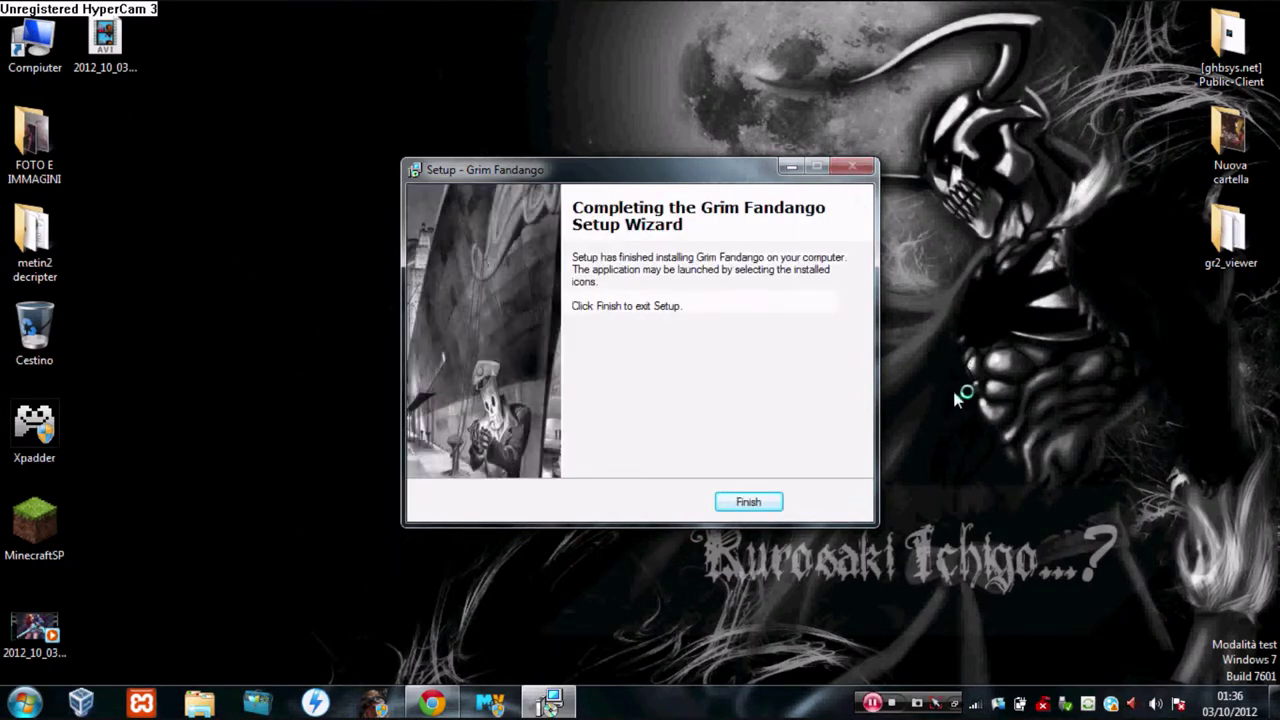
{"action": "left_click", "coordinate": [763, 503]}
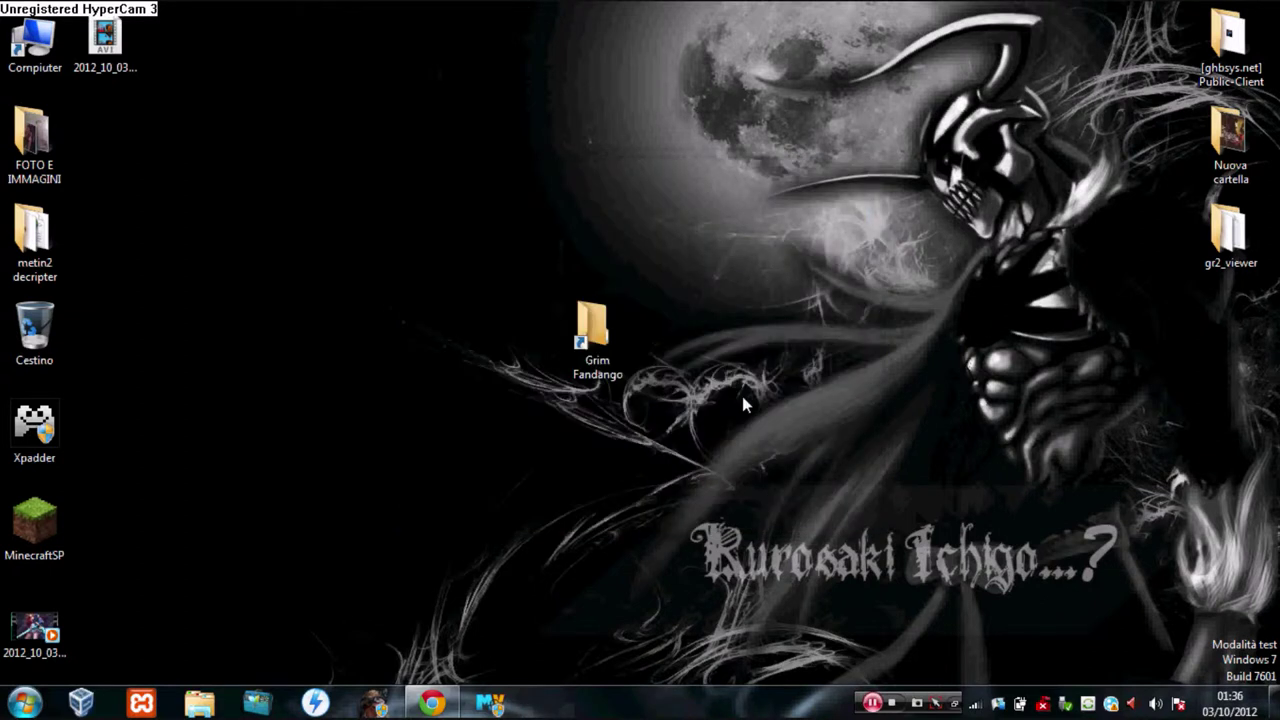
- Open the mounted GRIM_DVD drive (F:) without running its installer, and go into its UPDATES folder
{"action": "left_click", "coordinate": [14, 40]}
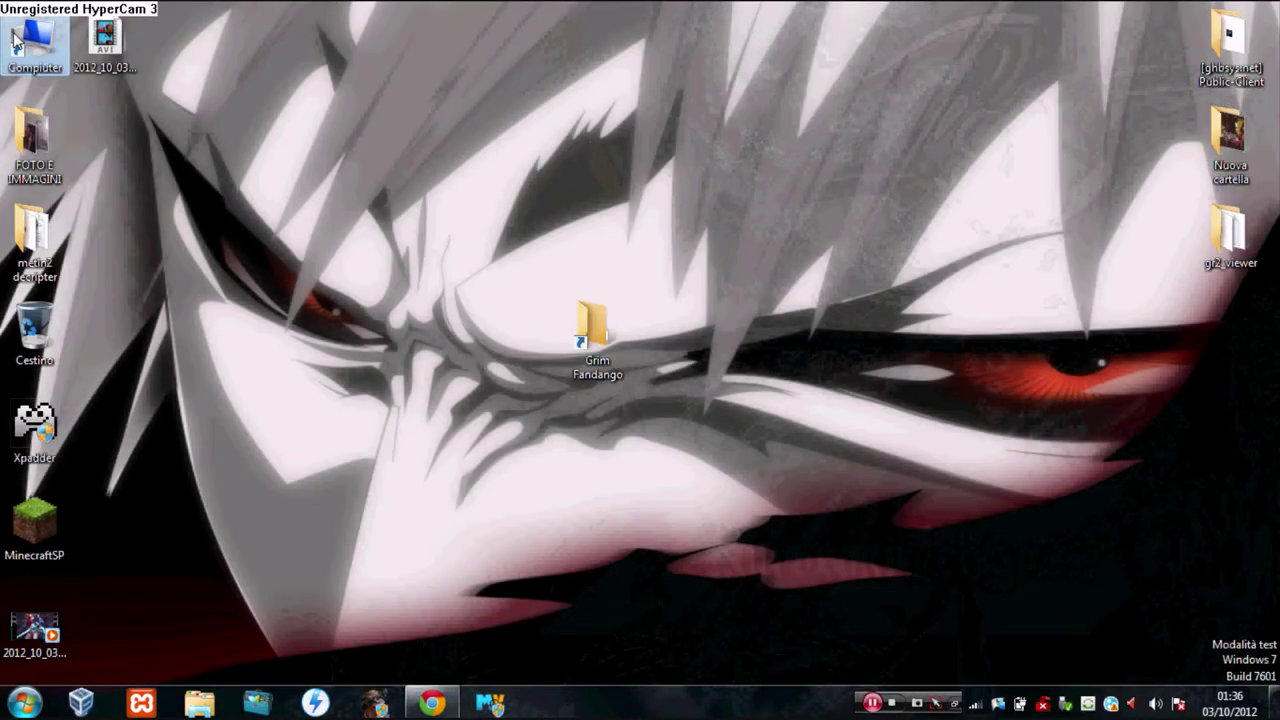
{"action": "double_click", "coordinate": [12, 40]}
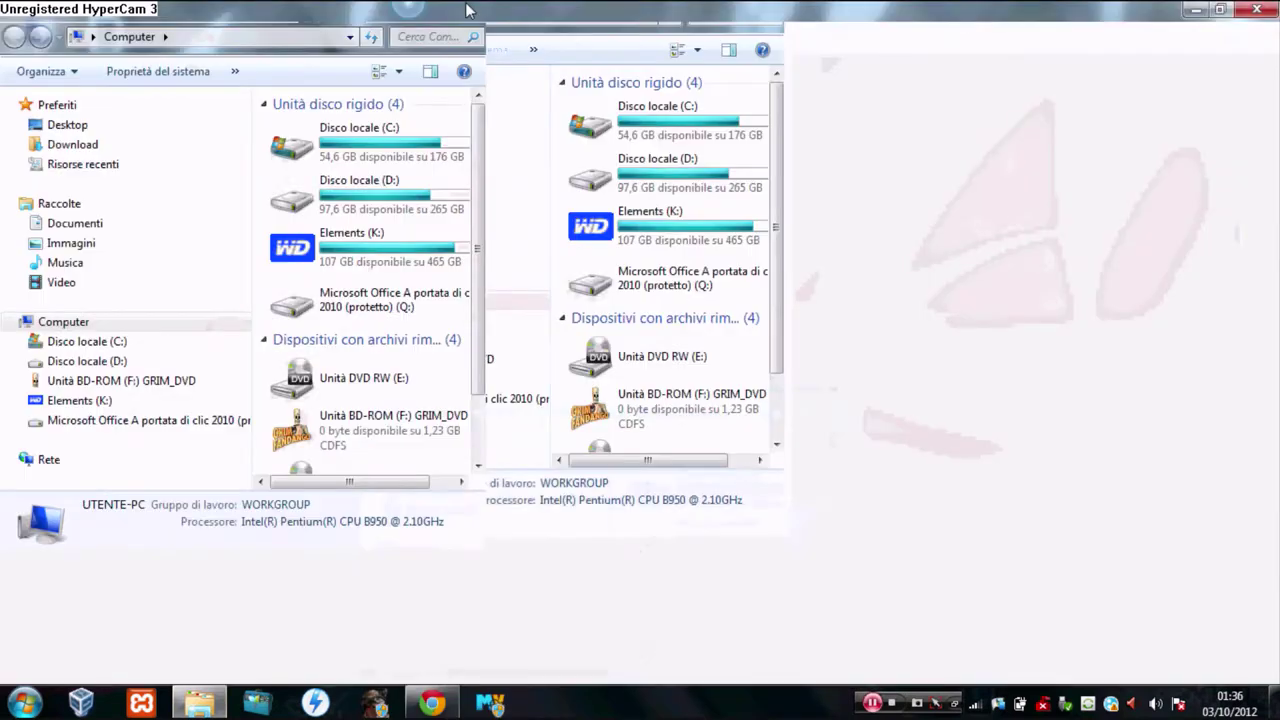
{"action": "double_click", "coordinate": [860, 15]}
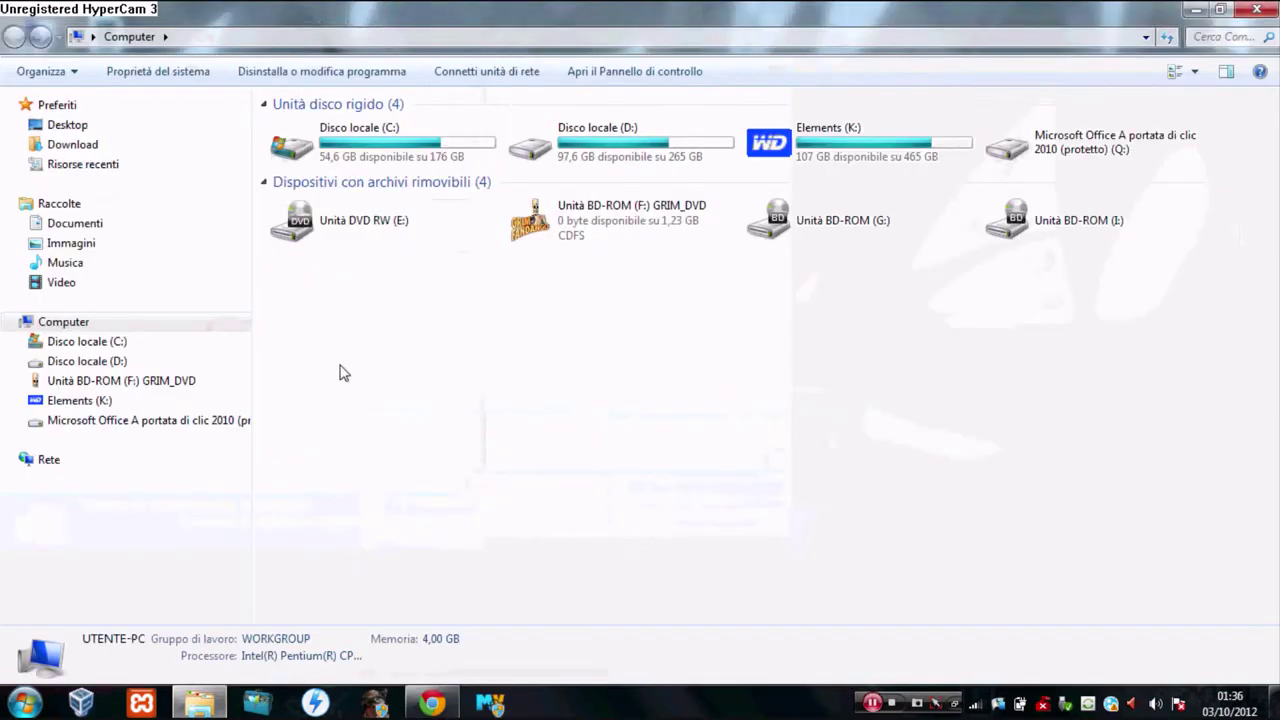
{"action": "left_click", "coordinate": [570, 222]}
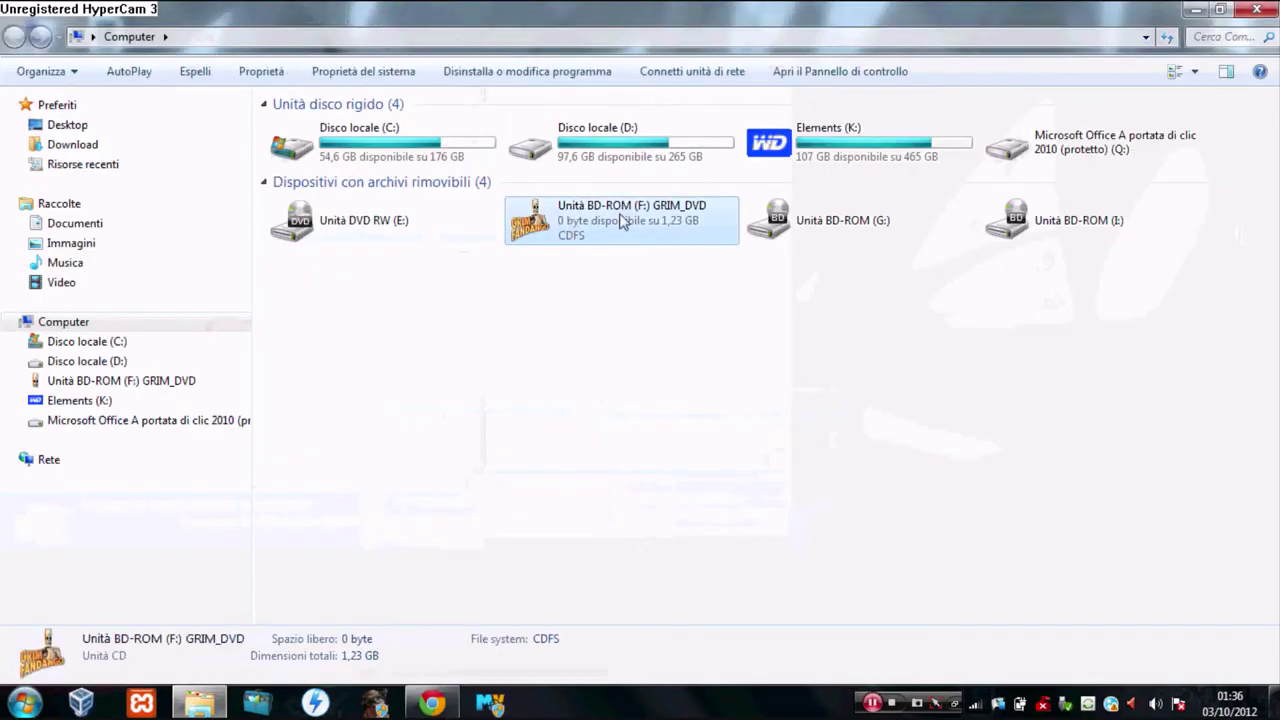
{"action": "right_click", "coordinate": [597, 226]}
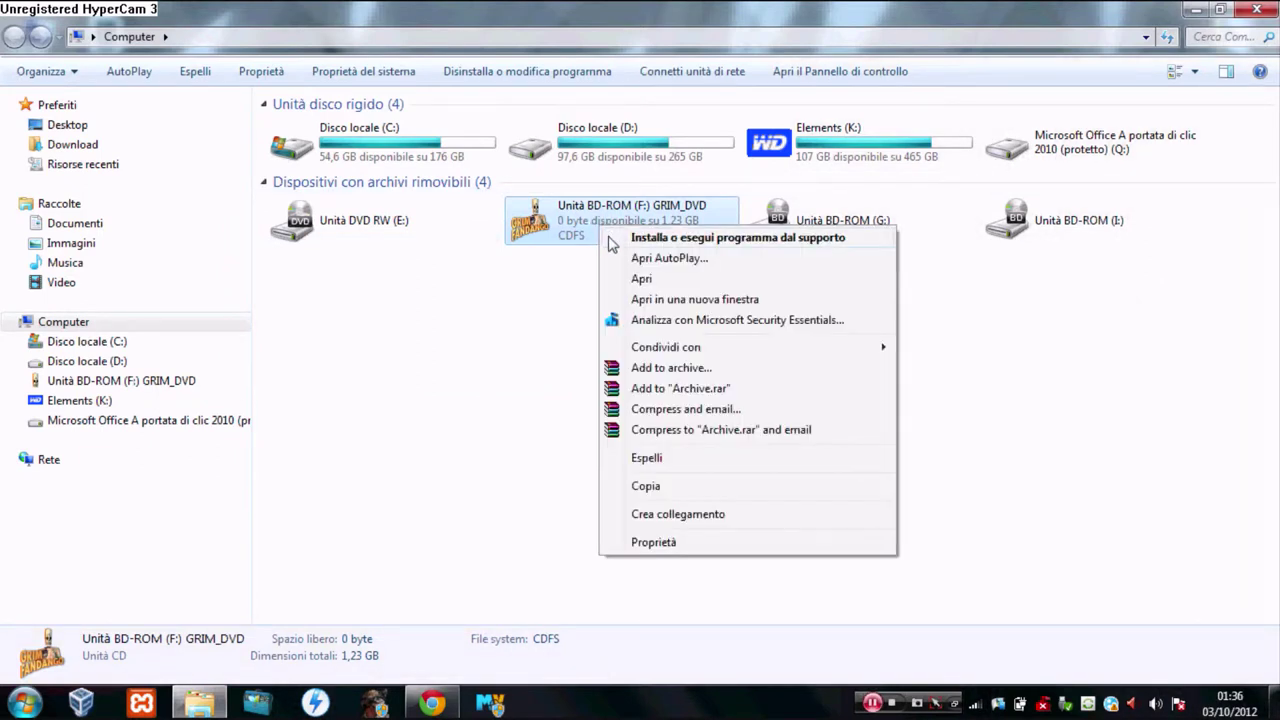
{"action": "left_click", "coordinate": [660, 282]}
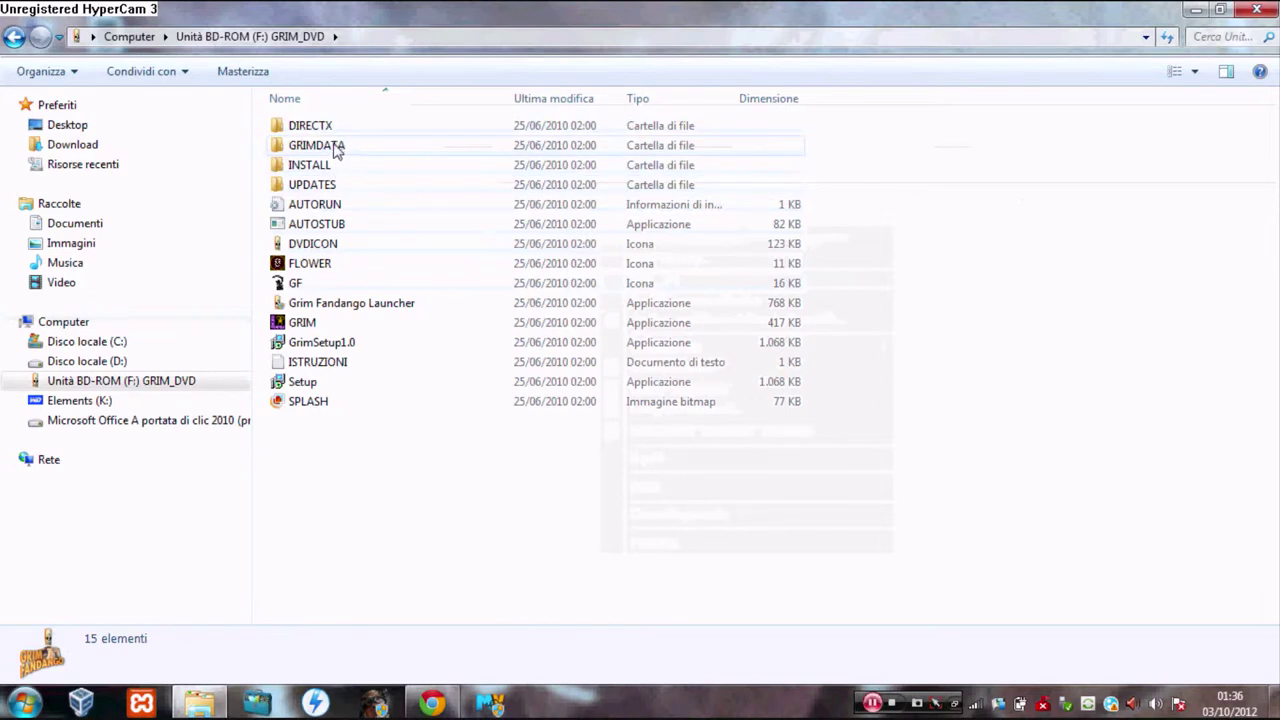
{"action": "double_click", "coordinate": [312, 185]}
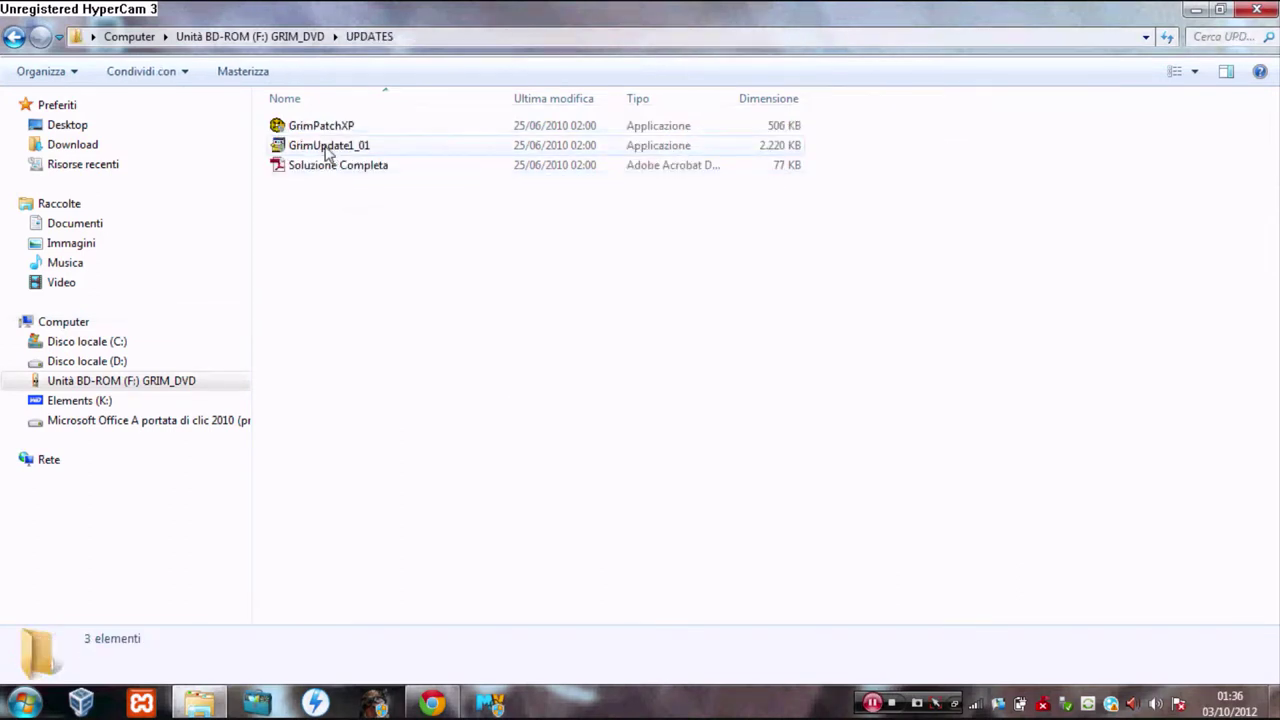
- Run GrimUpdate1_01 from the UPDATES folder and install the LucasArts update
{"action": "left_click", "coordinate": [328, 150]}
{"action": "key", "text": "Return"}
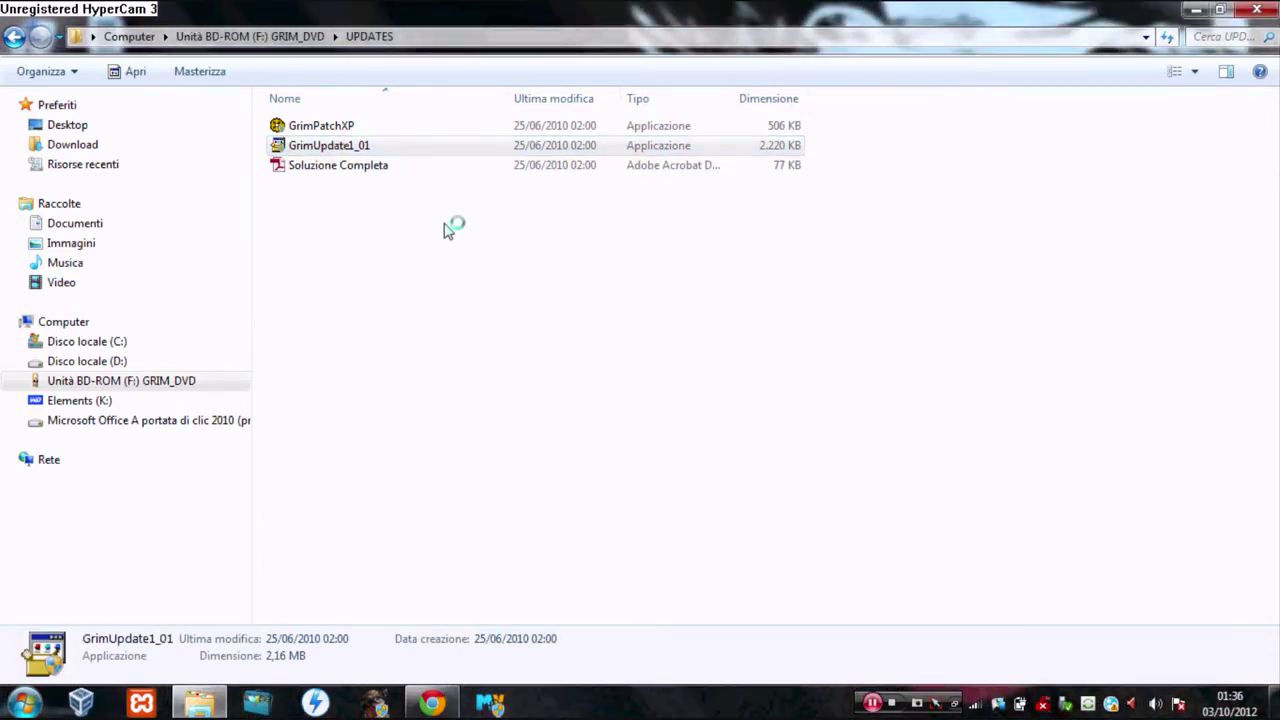
{"action": "left_click", "coordinate": [785, 518]}
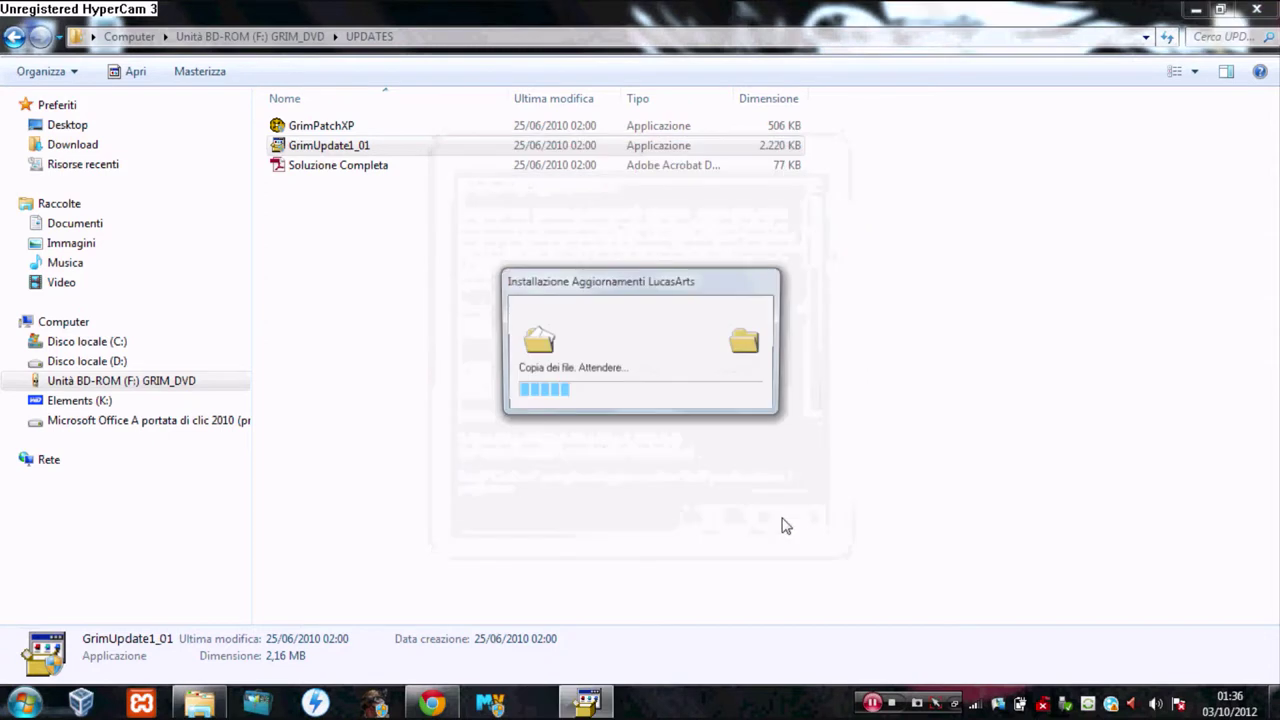
{"action": "key", "text": "Return"}
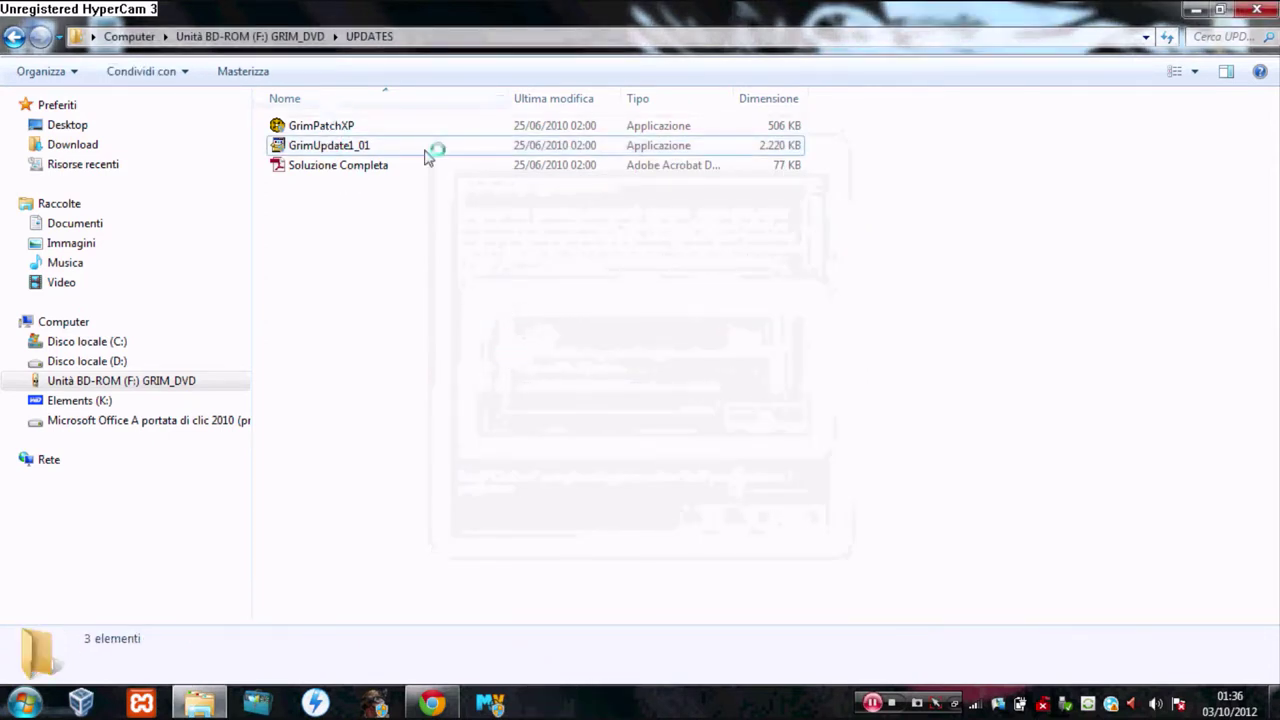
- Launch the GrimPatchXP compatibility patch and browse for its update directory in C:\Program Files (x86)
{"action": "left_click", "coordinate": [340, 128]}
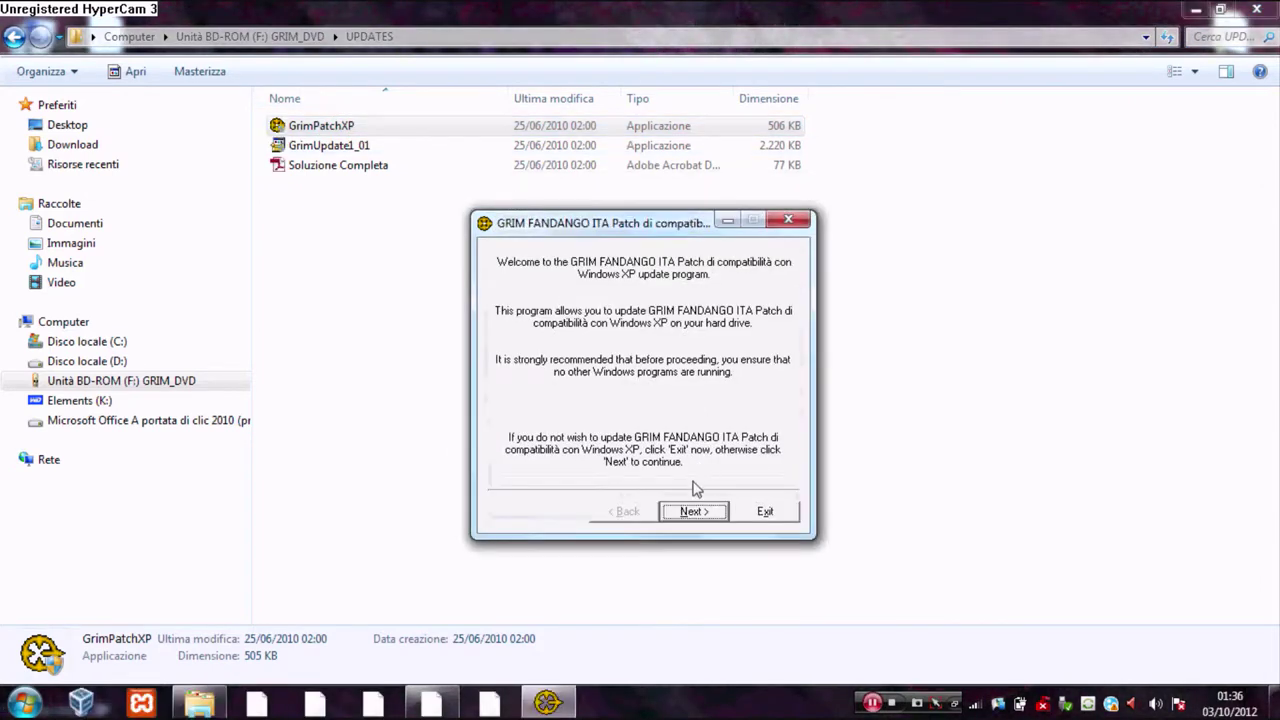
{"action": "left_click", "coordinate": [694, 511]}
{"action": "left_click", "coordinate": [697, 513]}
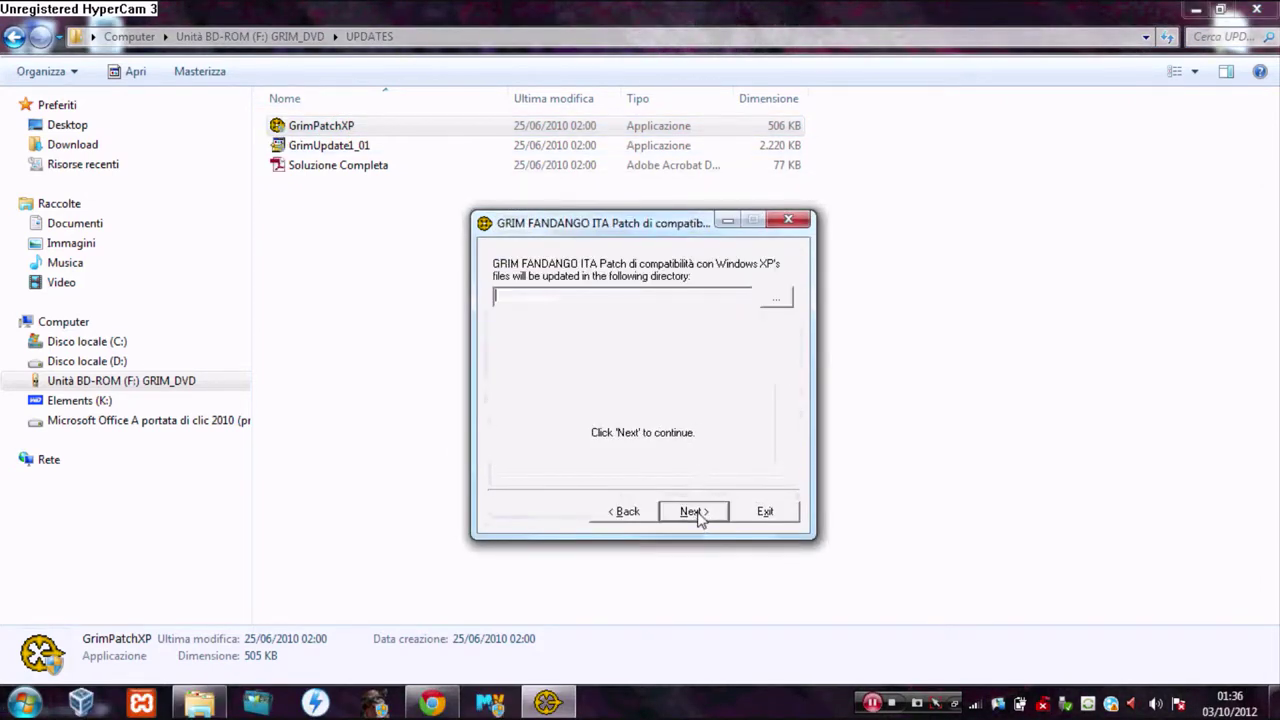
{"action": "left_click", "coordinate": [776, 297]}
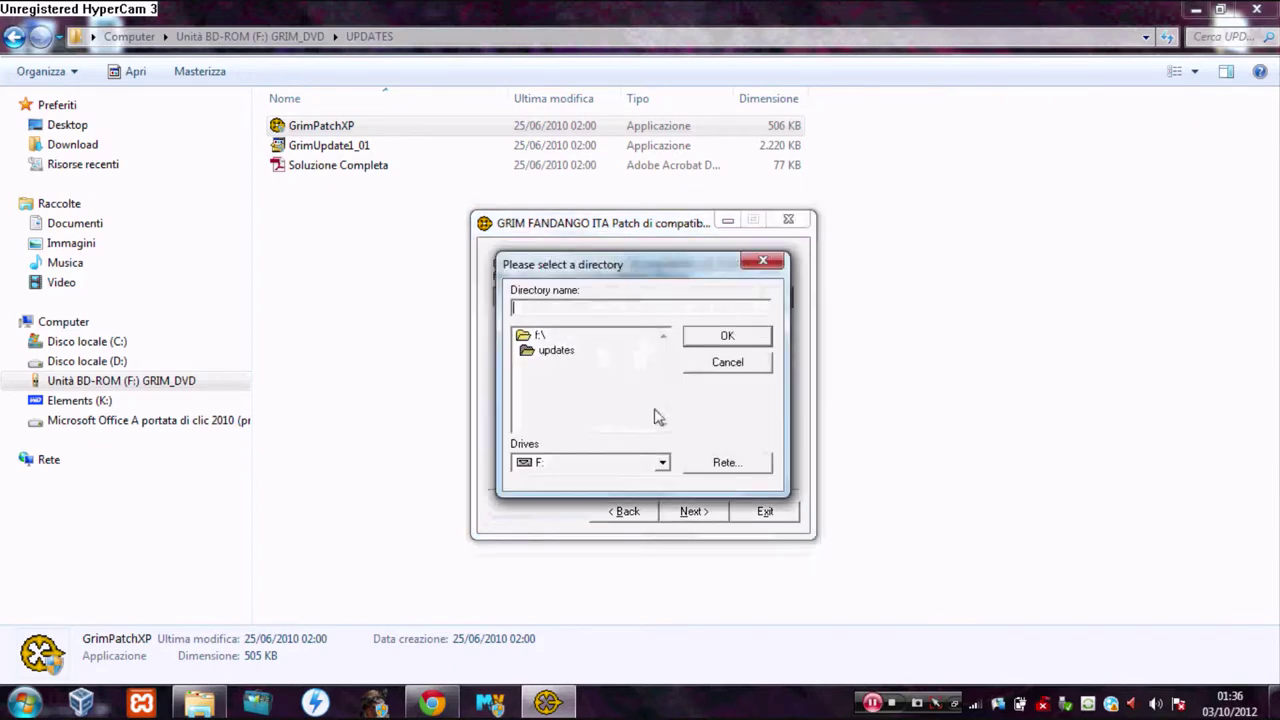
{"action": "left_click", "coordinate": [662, 462]}
{"action": "scroll", "coordinate": [578, 510], "scroll_direction": "up", "scroll_amount": 2}
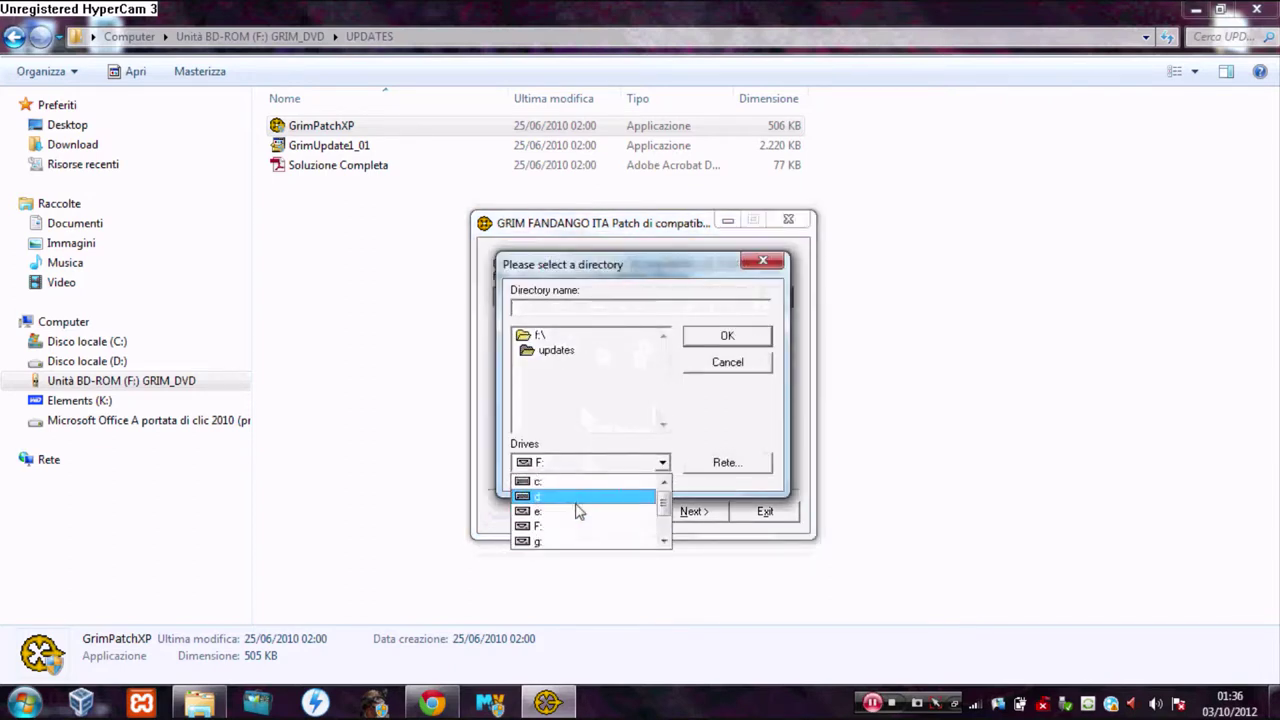
{"action": "left_click", "coordinate": [576, 481]}
{"action": "left_click_drag", "start_coordinate": [663, 370], "coordinate": [663, 392]}
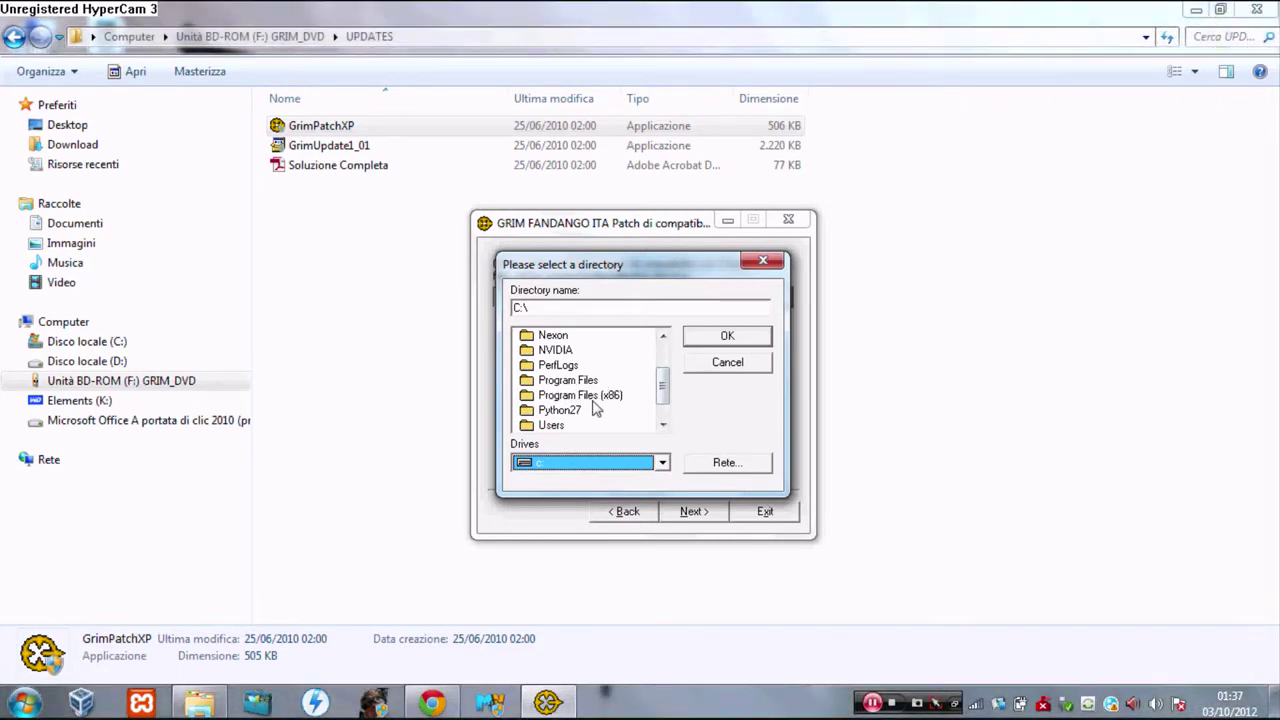
{"action": "double_click", "coordinate": [588, 396]}
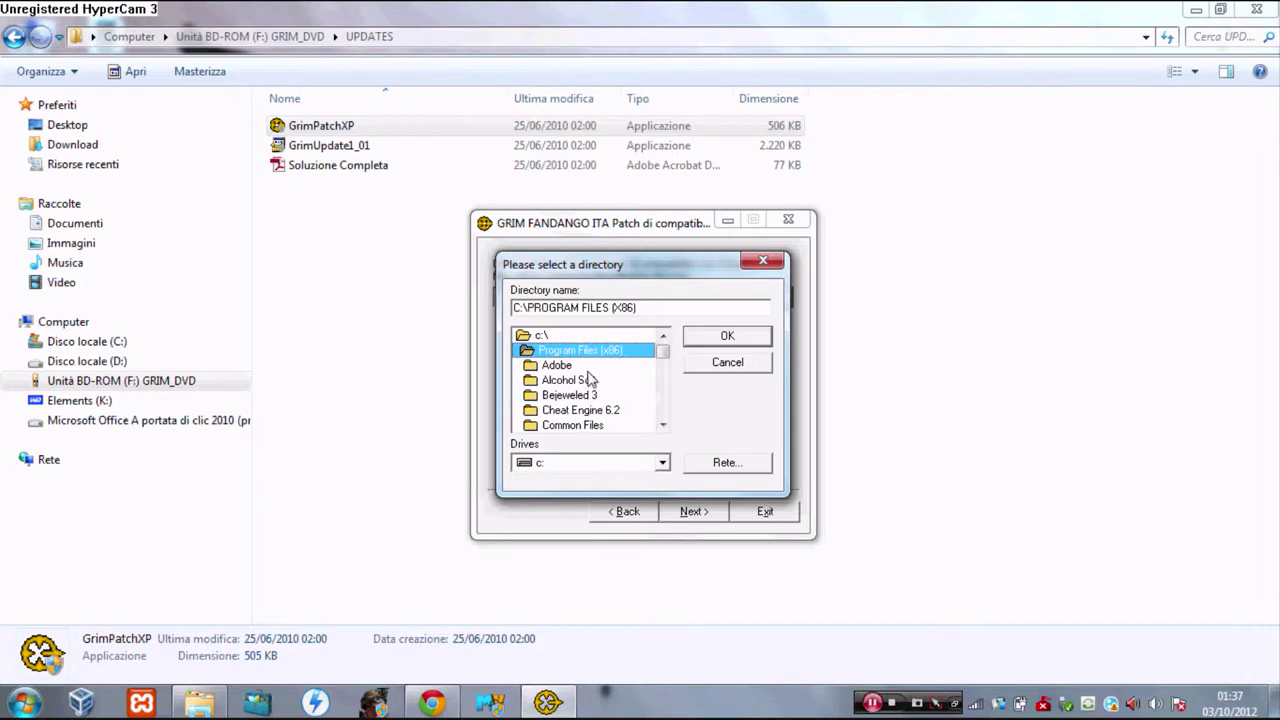
- Choose the Grim folder inside Lucasarts as the patch's update directory
{"action": "scroll", "coordinate": [610, 415], "scroll_direction": "down", "scroll_amount": 3}
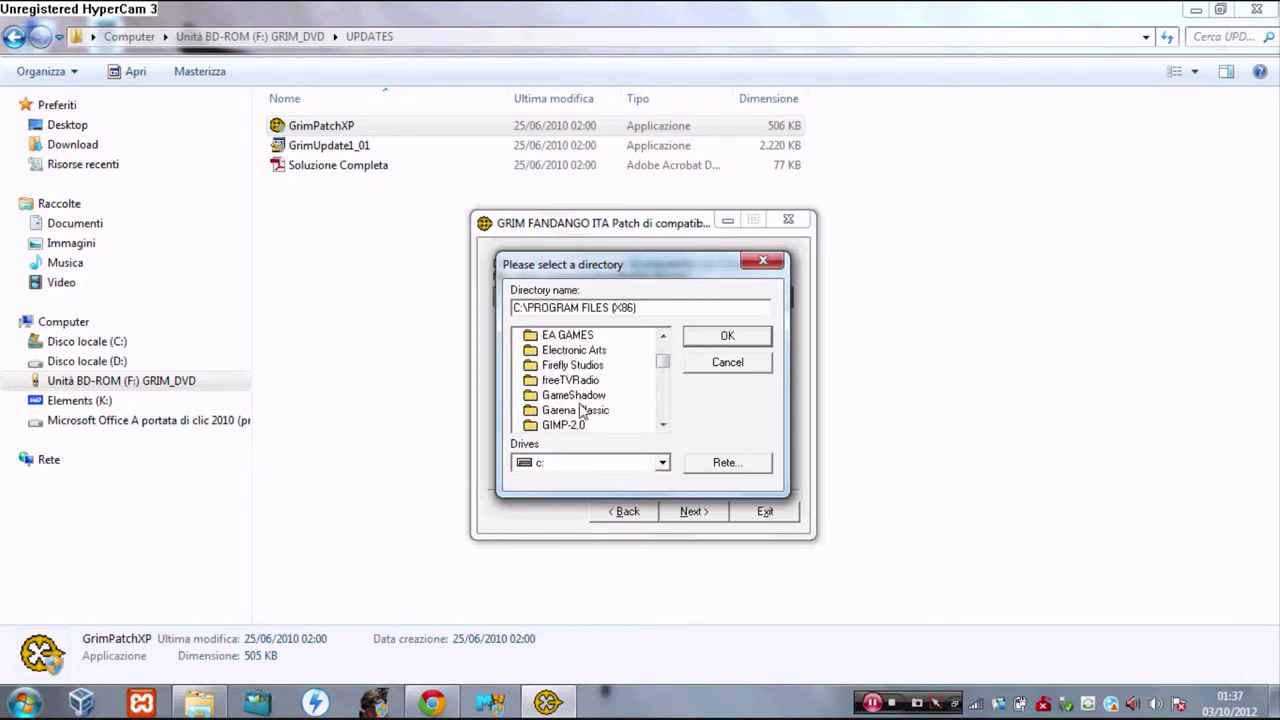
{"action": "left_click", "coordinate": [582, 410]}
{"action": "key", "text": "Down"}
{"action": "key", "text": "Down"}
{"action": "key", "text": "Down"}
{"action": "key", "text": "Down"}
{"action": "key", "text": "Down"}
{"action": "key", "text": "Down"}
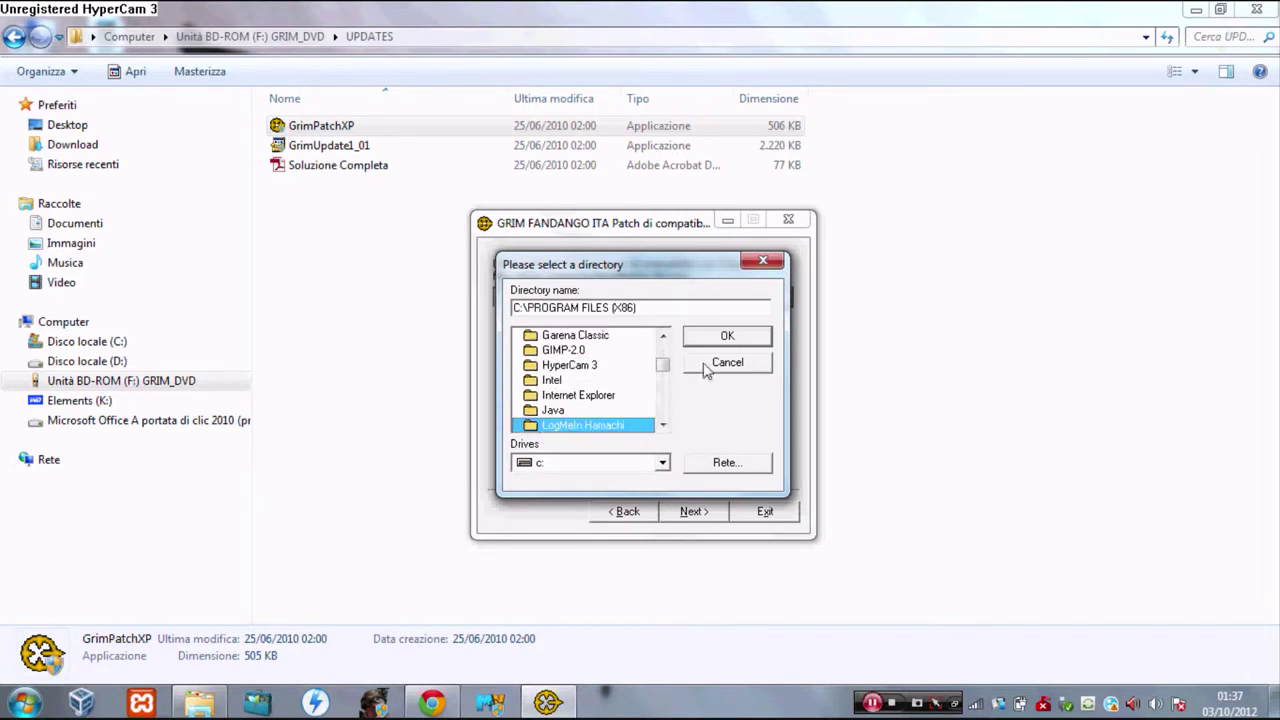
{"action": "scroll", "coordinate": [590, 380], "scroll_direction": "down", "scroll_amount": 2}
{"action": "double_click", "coordinate": [586, 350]}
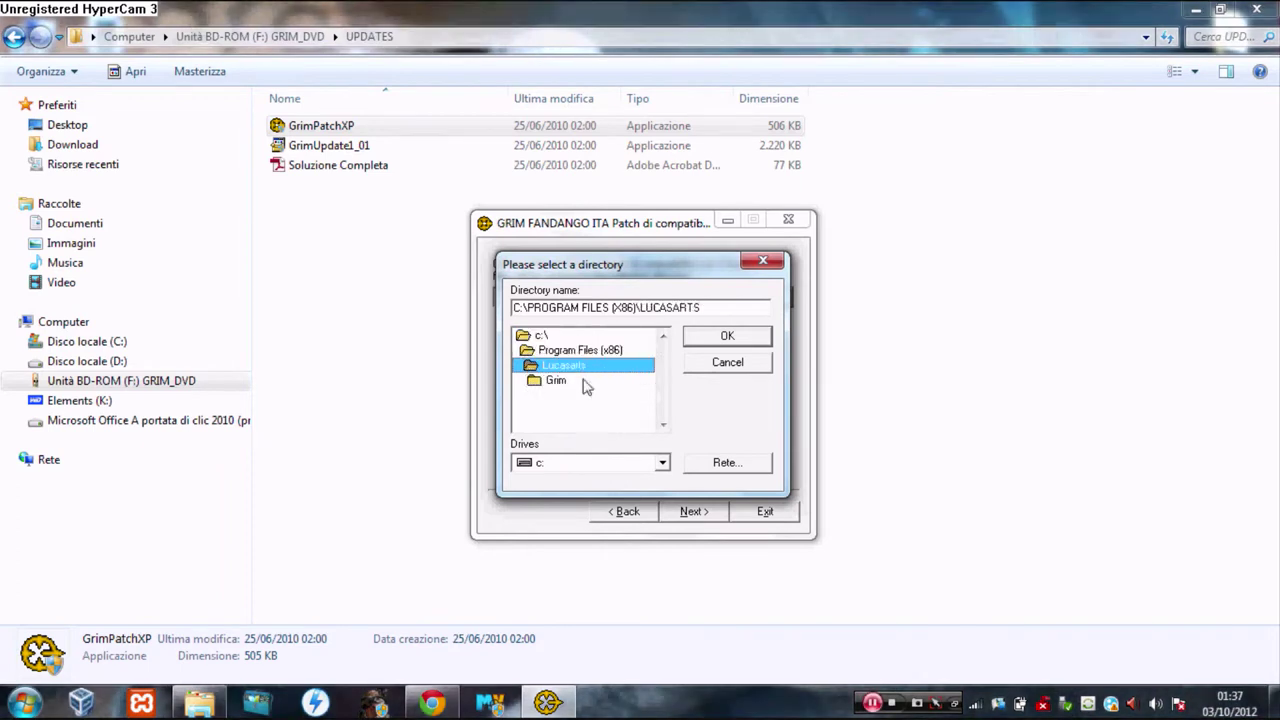
{"action": "left_click", "coordinate": [577, 382]}
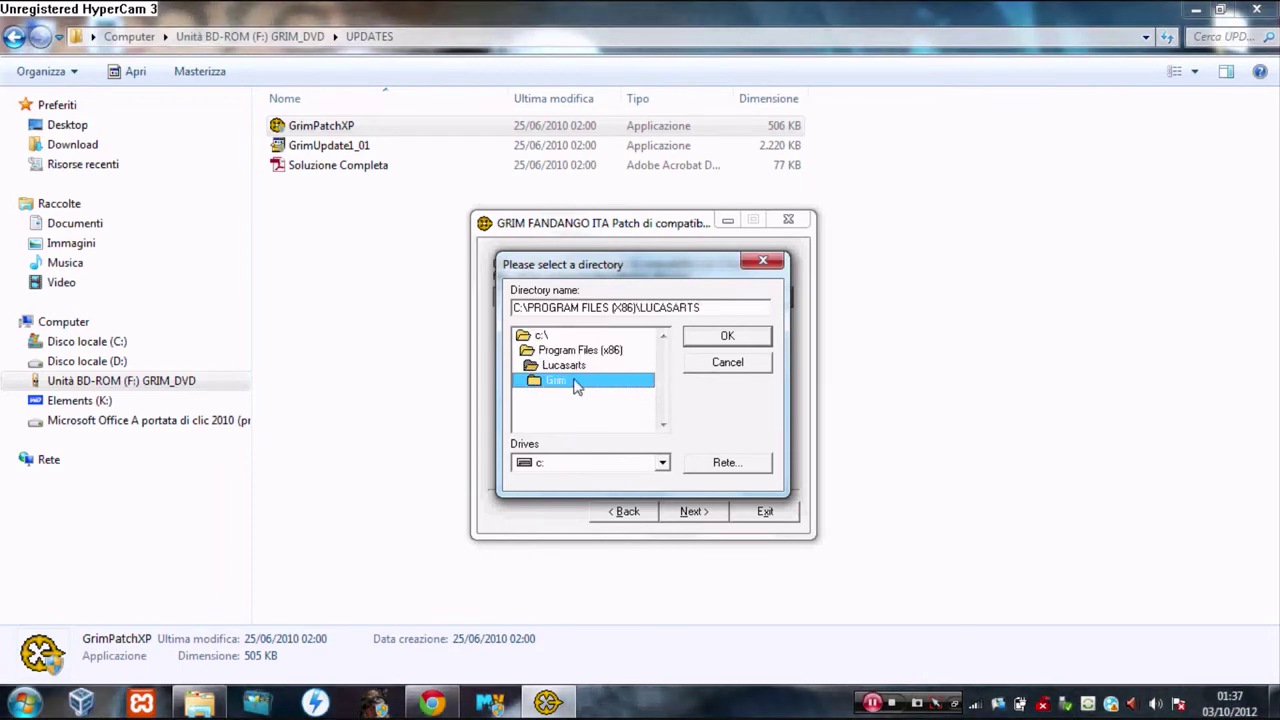
{"action": "left_click", "coordinate": [726, 339]}
- Apply the Windows XP compatibility patch to Grim Fandango and exit the patch program
{"action": "left_click", "coordinate": [693, 511]}
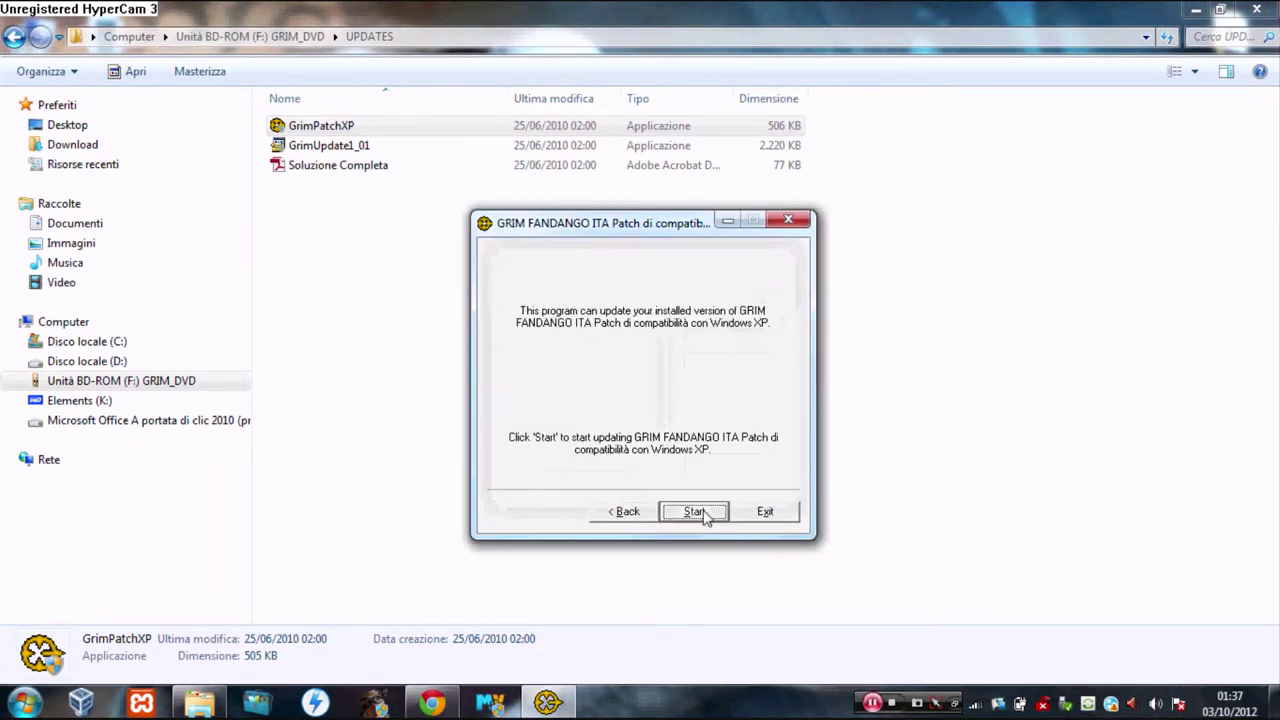
{"action": "left_click", "coordinate": [693, 511]}
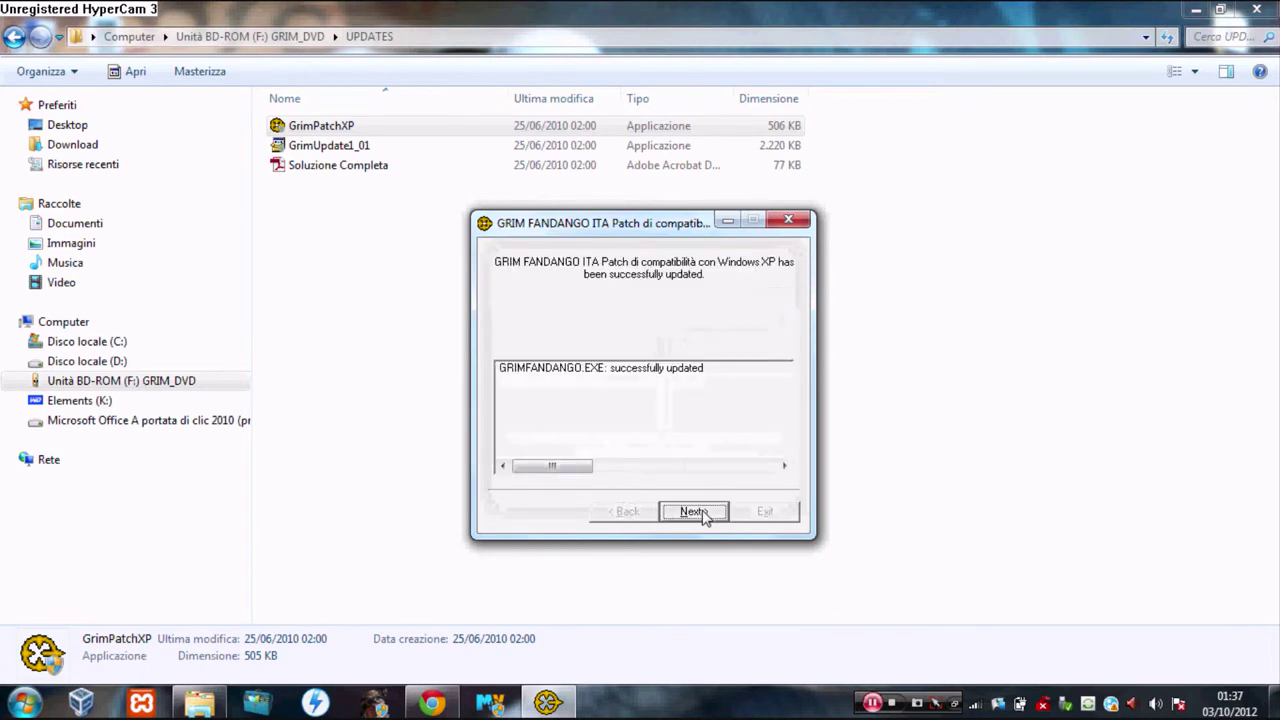
{"action": "left_click", "coordinate": [694, 512]}
{"action": "left_click", "coordinate": [765, 511]}
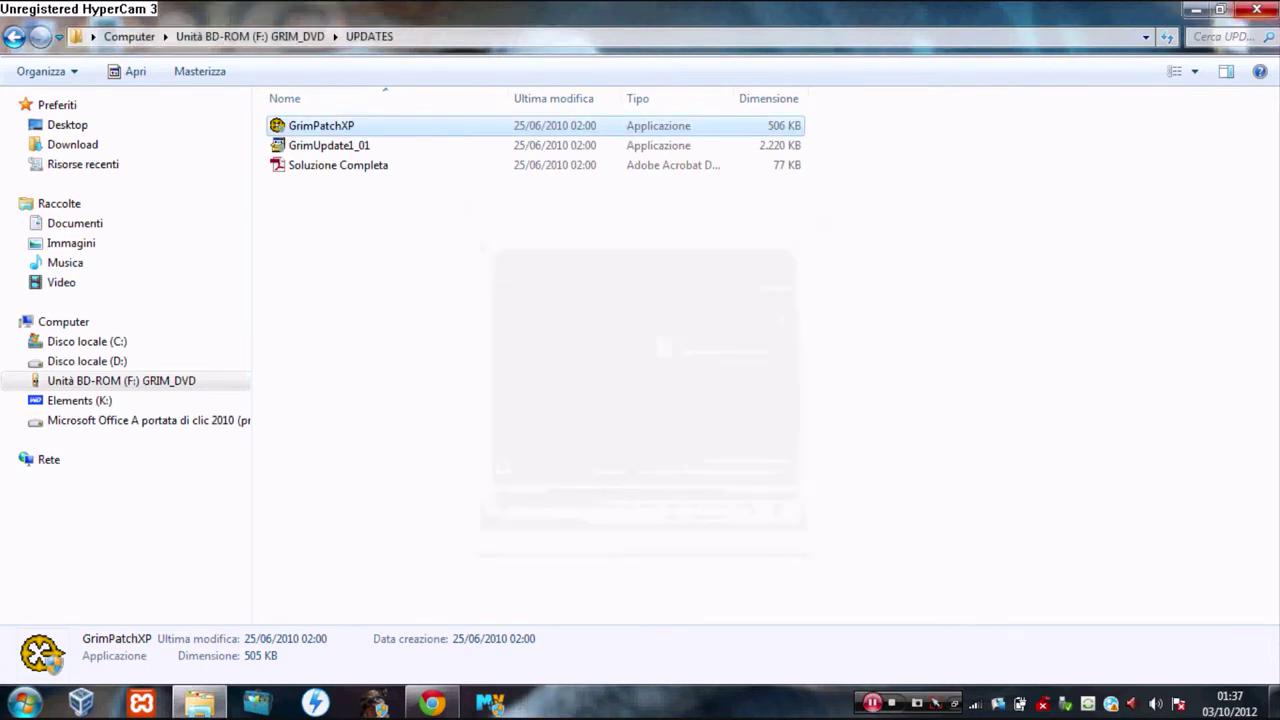
- Close the UPDATES folder and open the Grim Fandango Launcher from its desktop shortcut, placing its window near the screen's upper centre
{"action": "left_click", "coordinate": [1256, 9]}
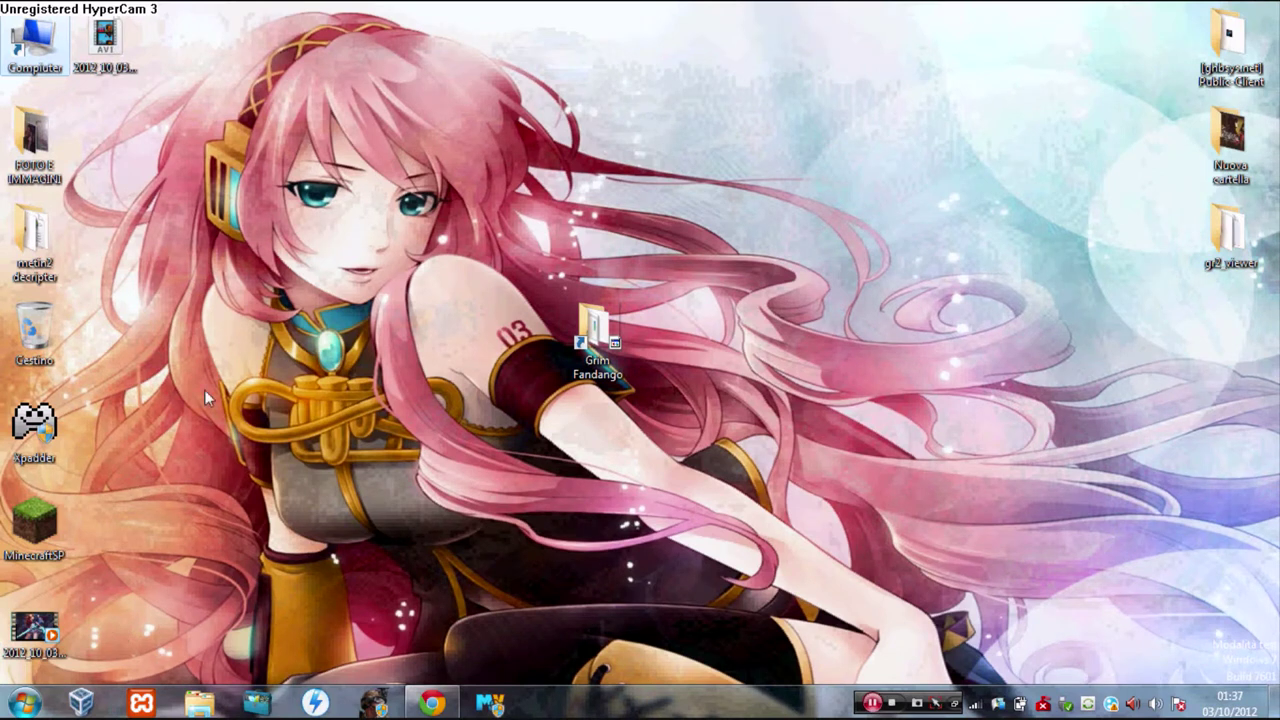
{"action": "left_click", "coordinate": [592, 322]}
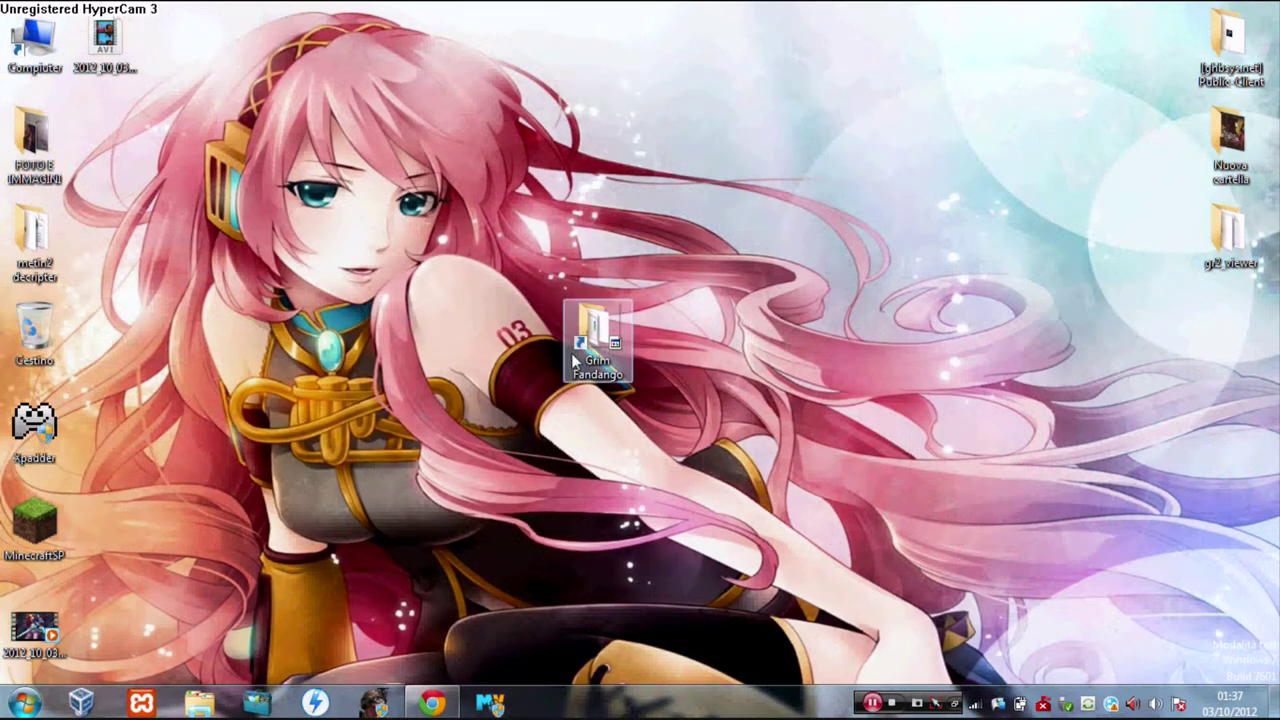
{"action": "double_click", "coordinate": [588, 318]}
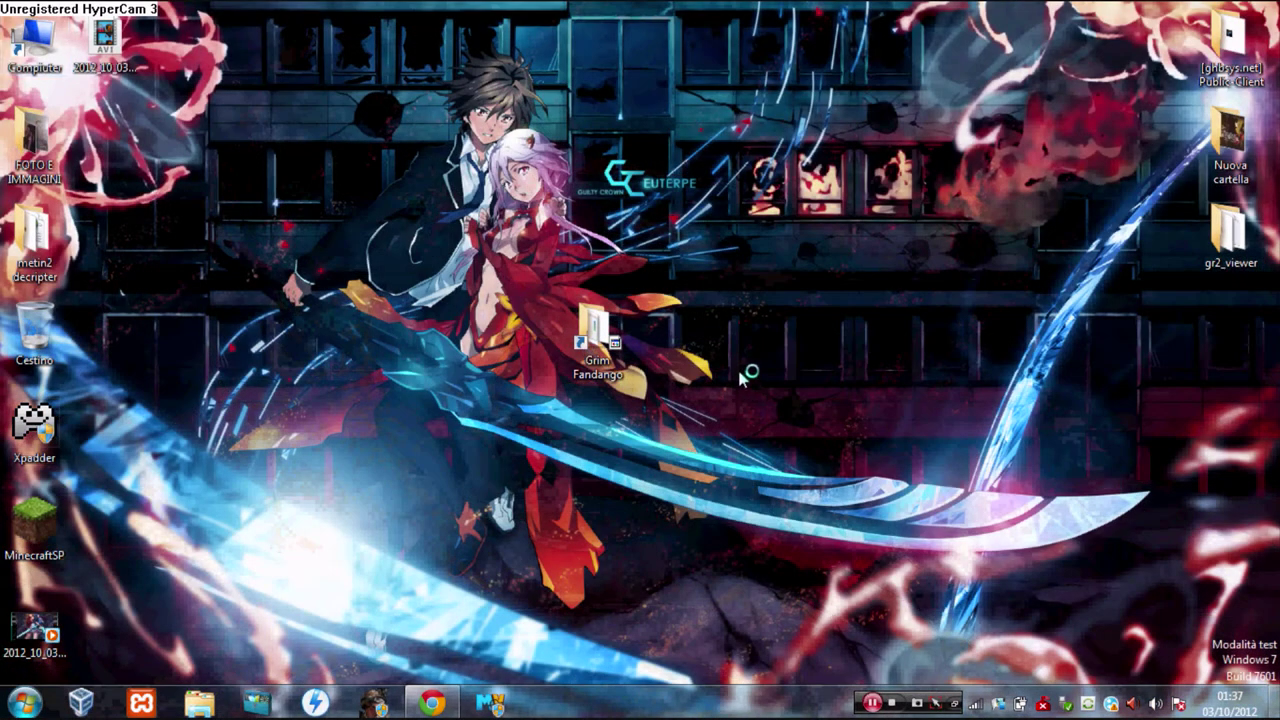
{"action": "left_click_drag", "start_coordinate": [612, 121], "coordinate": [552, 82]}
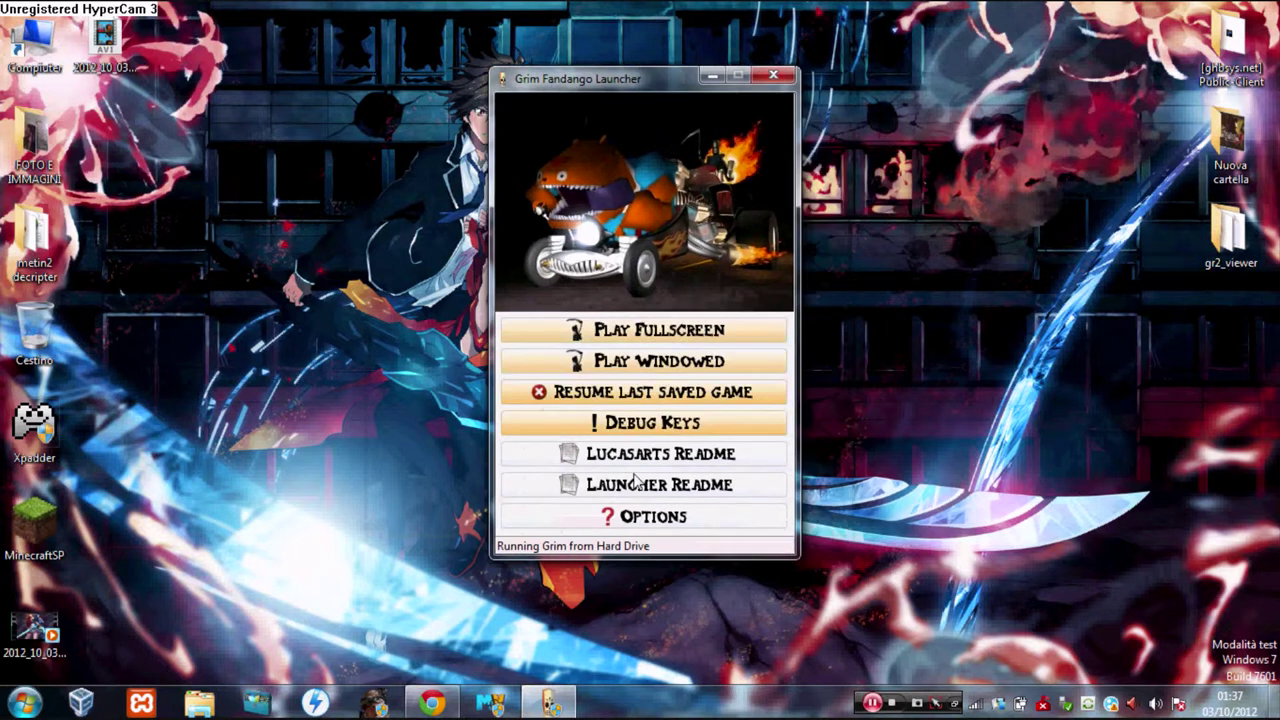
- Enable Close Launcher on Play in the launcher's options and recheck the options before returning to the launcher
{"action": "left_click", "coordinate": [662, 518]}
{"action": "left_click", "coordinate": [649, 308]}
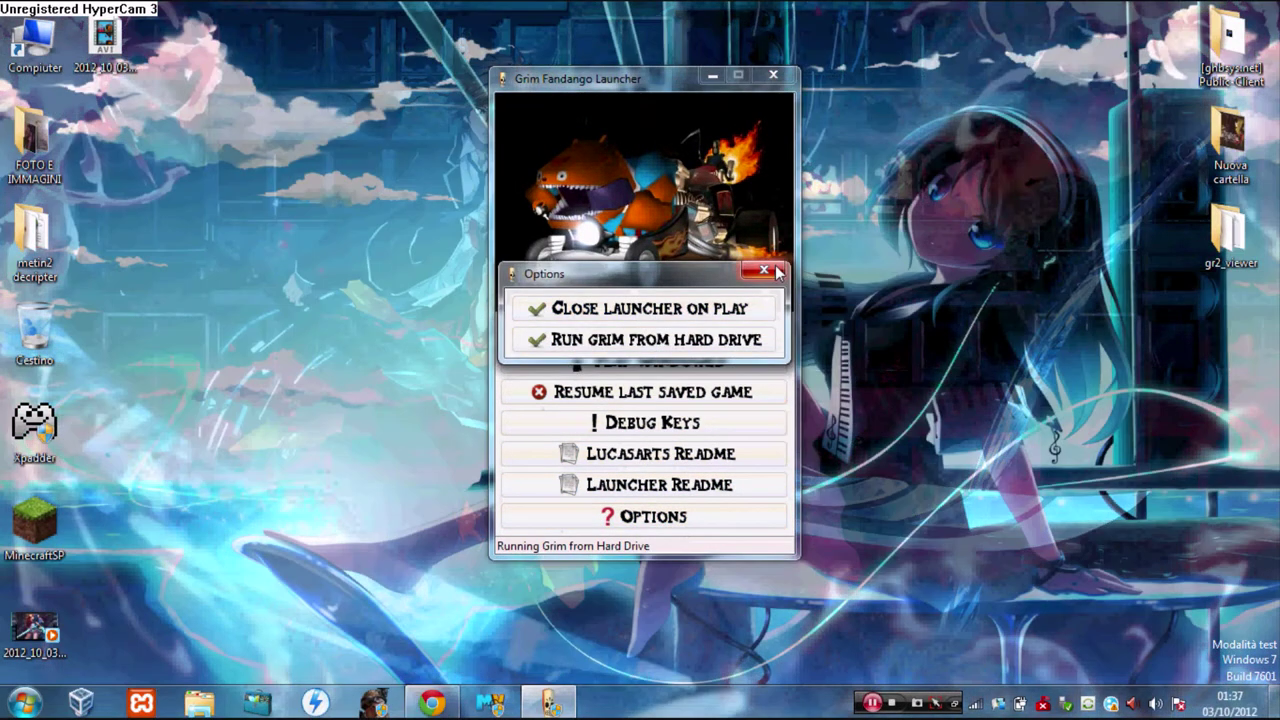
{"action": "left_click", "coordinate": [764, 270]}
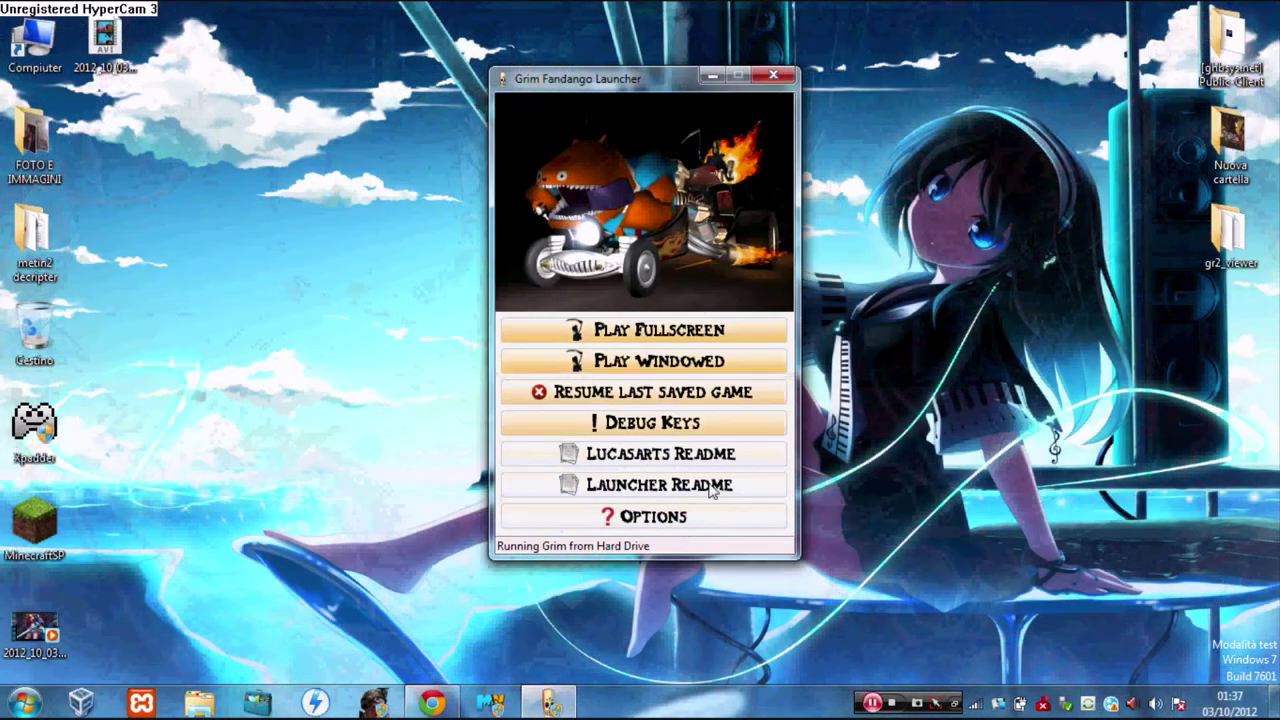
{"action": "left_click", "coordinate": [655, 516]}
{"action": "left_click", "coordinate": [762, 270]}
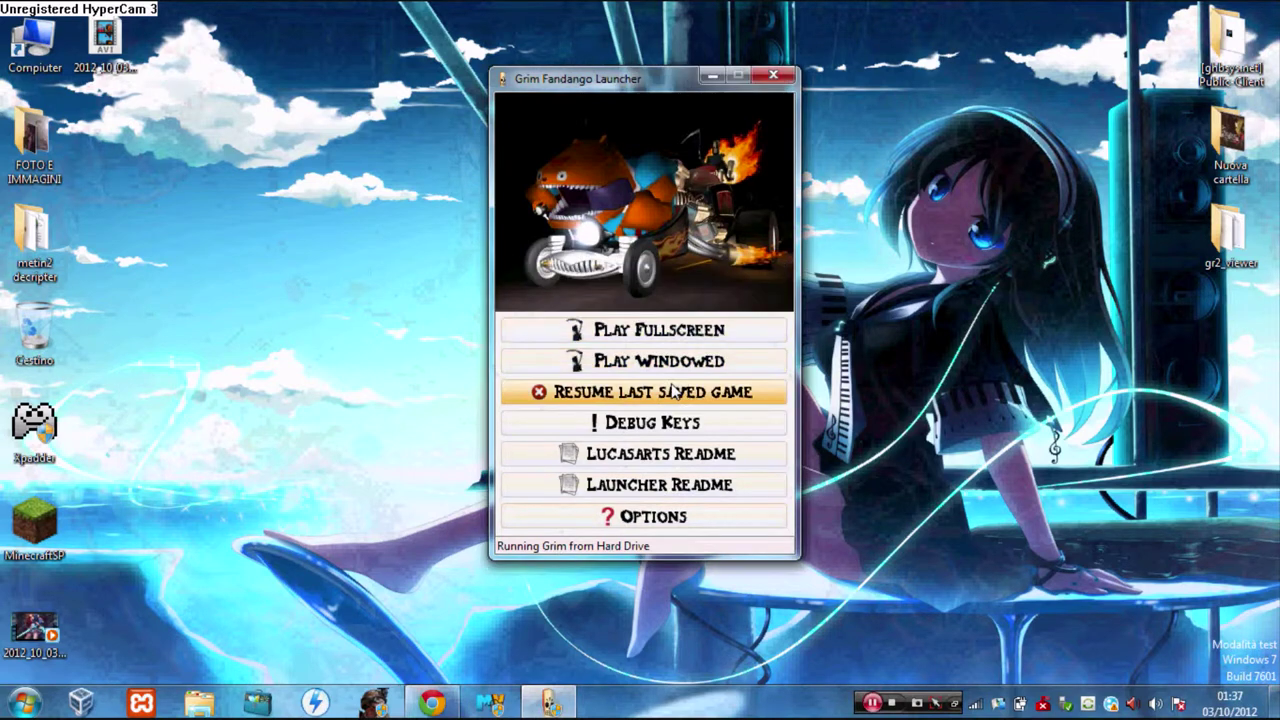
- Start Grim Fandango in windowed mode, move the game window toward the centre of the desktop and raise the volume
{"action": "left_click", "coordinate": [664, 364]}
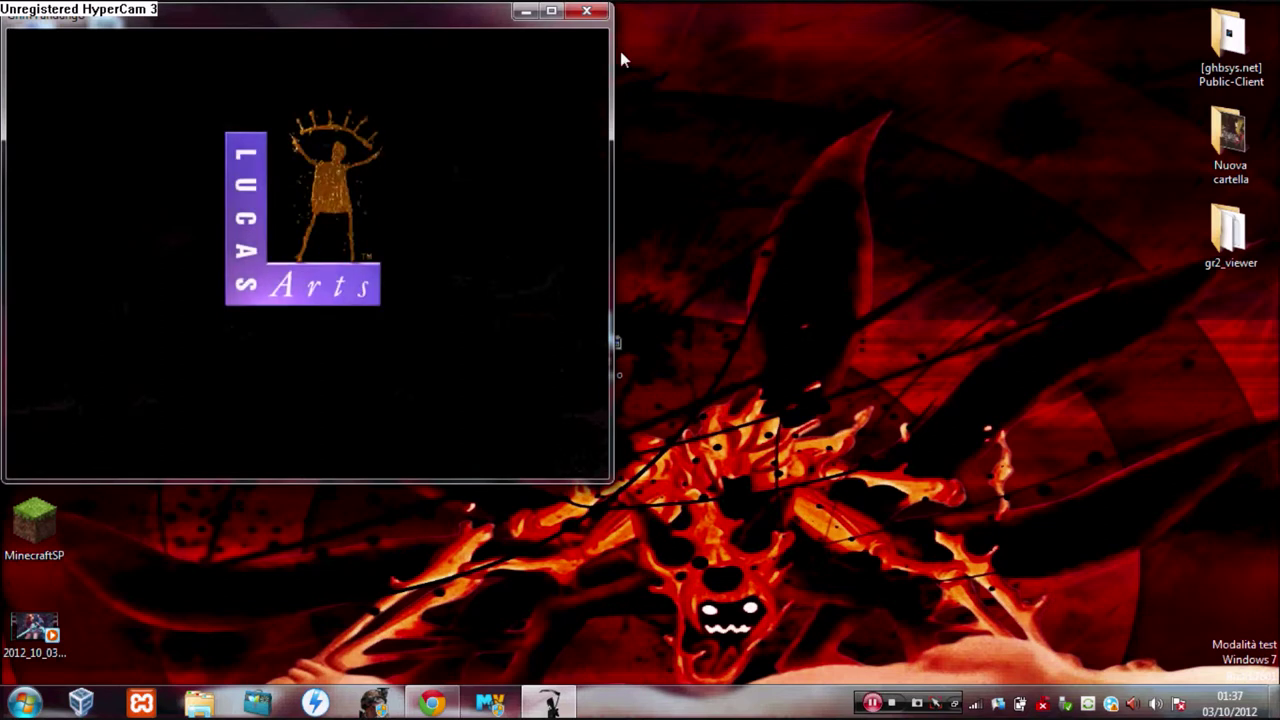
{"action": "left_click_drag", "start_coordinate": [532, 44], "coordinate": [830, 79]}
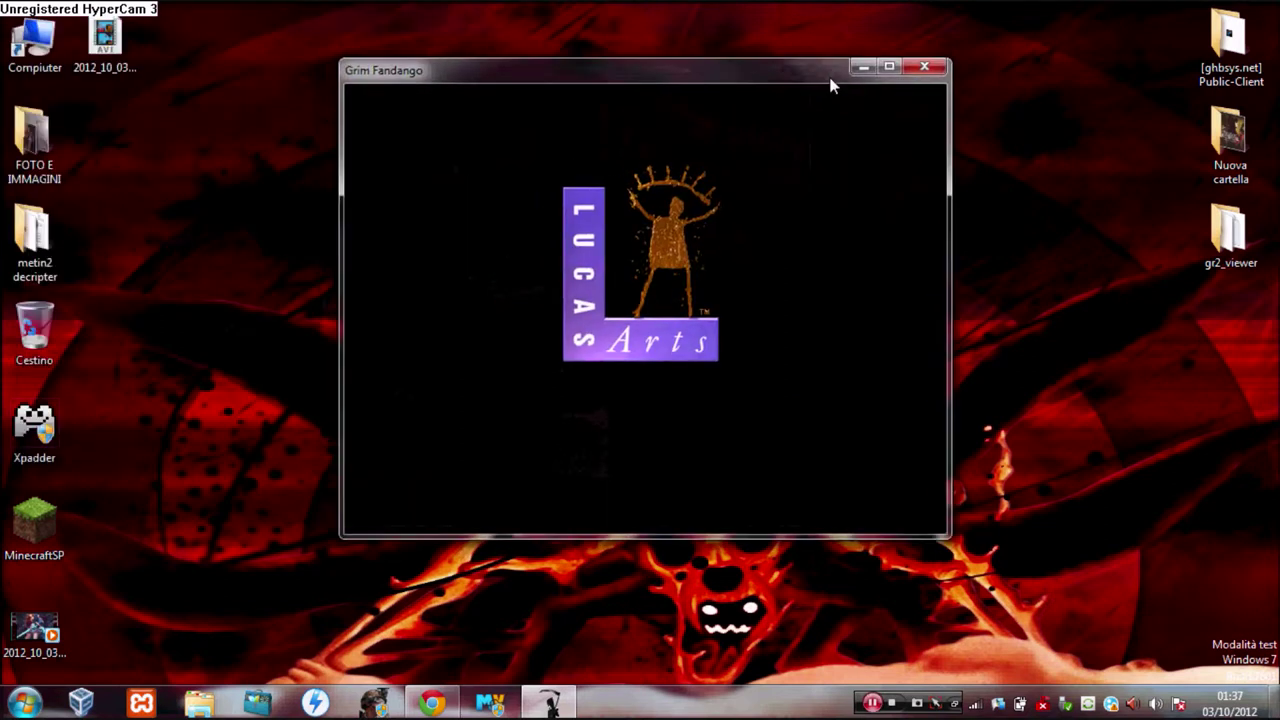
{"action": "key", "text": "XF86AudioRaiseVolume"}
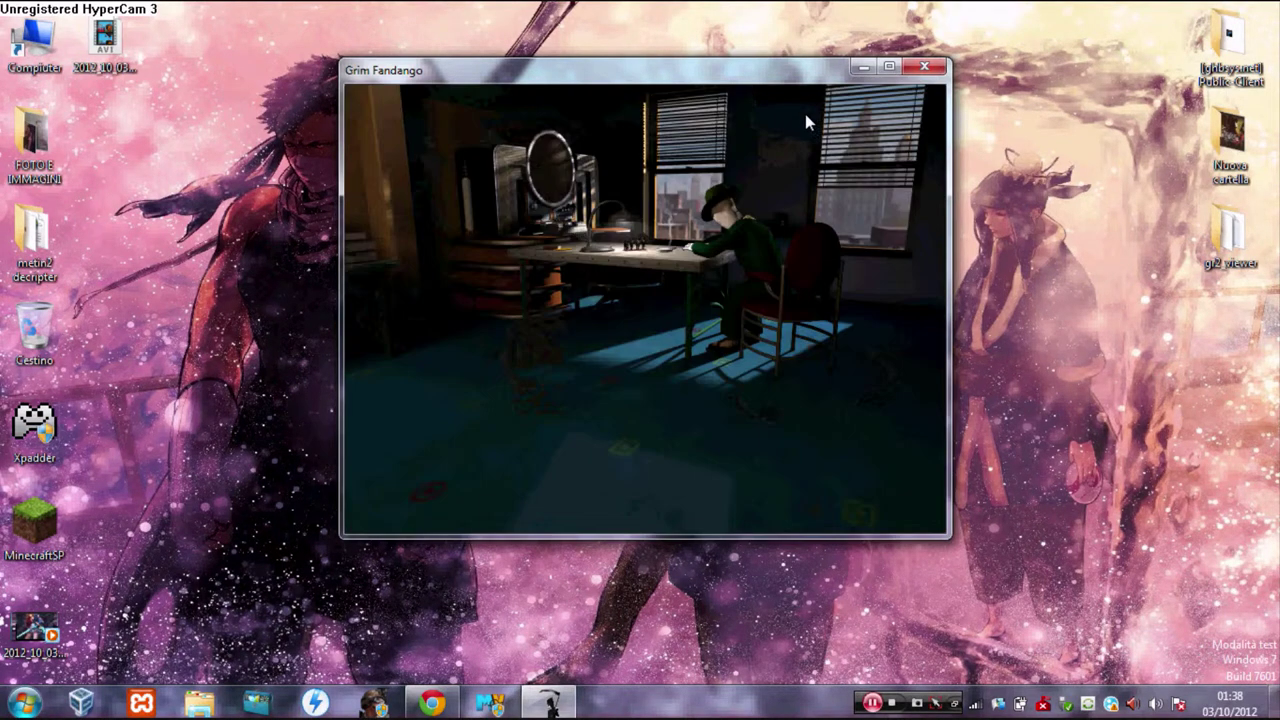
- Quit Grim Fandango, confirming the exit, and move its desktop shortcut below the gr2_viewer folder
{"action": "left_click", "coordinate": [924, 67]}
{"action": "key", "text": "Left"}
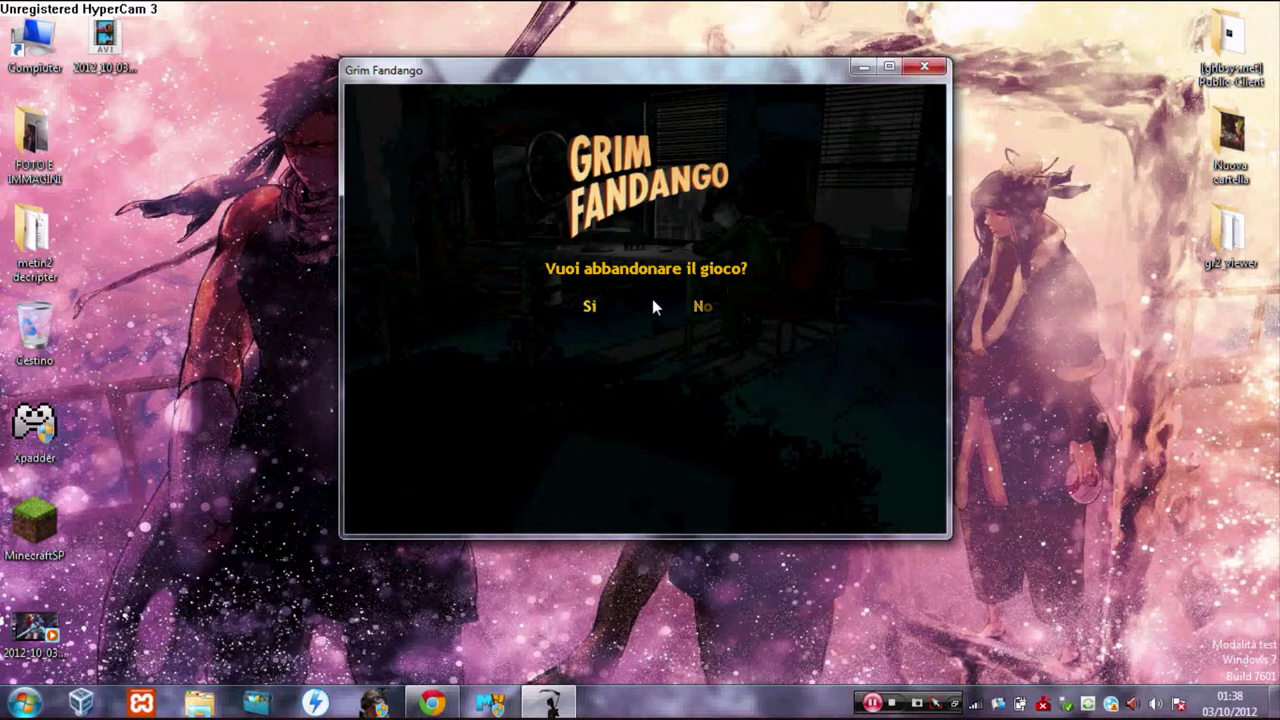
{"action": "key", "text": "Return"}
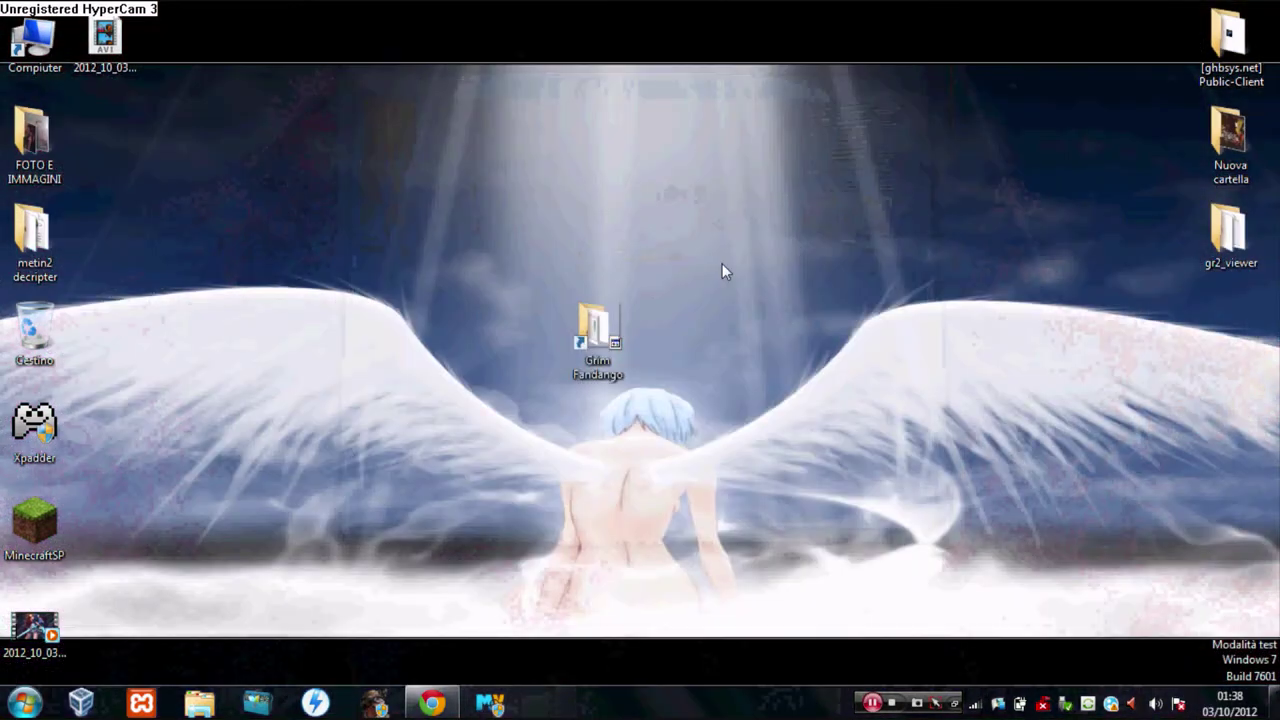
{"action": "left_click_drag", "start_coordinate": [608, 292], "coordinate": [1262, 342]}
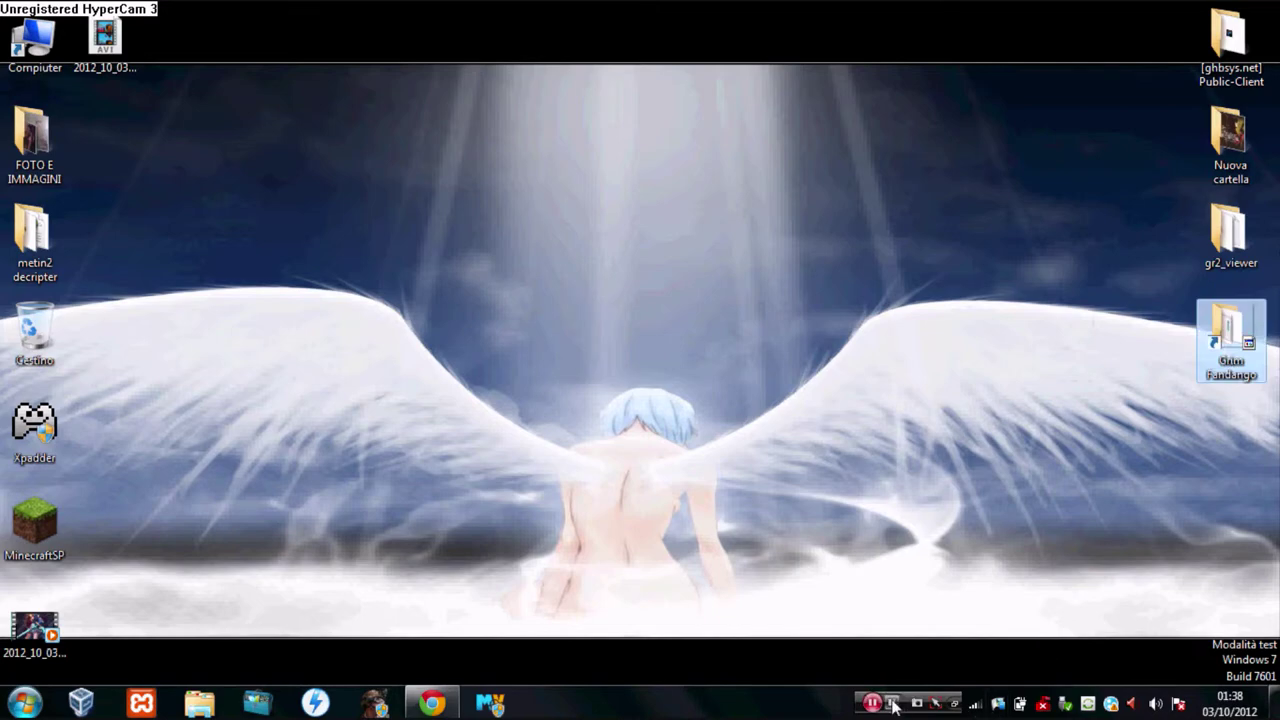